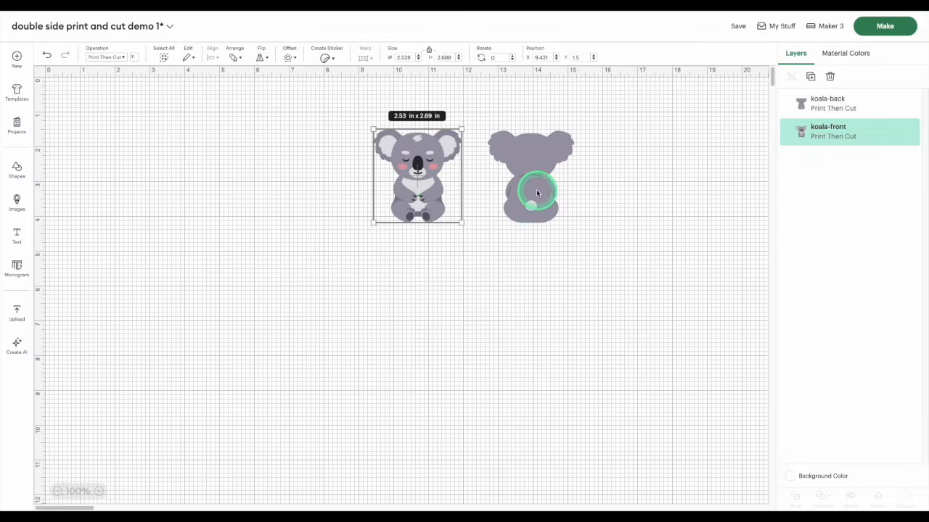
Try overlaying the front koala on the back koala, and return it to its place beside the back koala
left_click(537, 193)
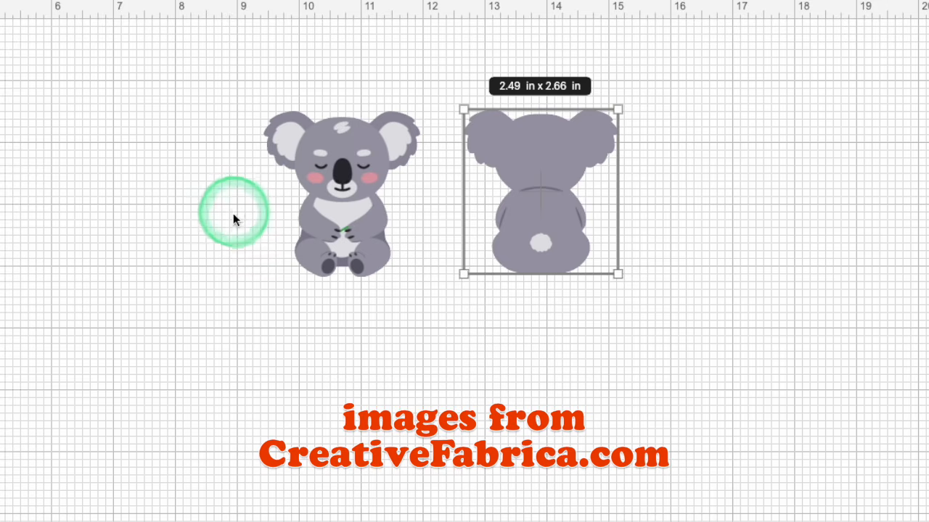
left_click(238, 220)
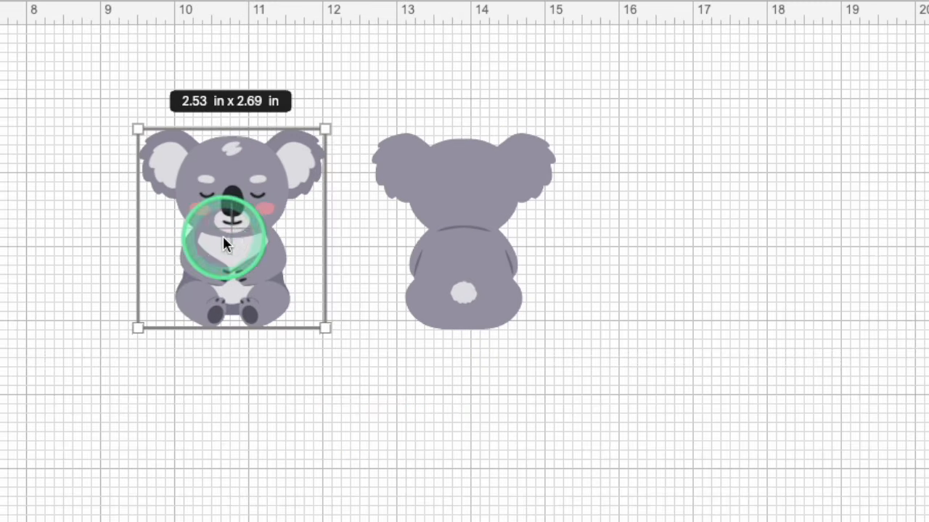
left_click_drag(343, 197, 531, 203)
left_click_drag(459, 241, 219, 236)
Preview the project's mats, try moving the back koala onto a separate mat, and return to the canvas
left_click(885, 26)
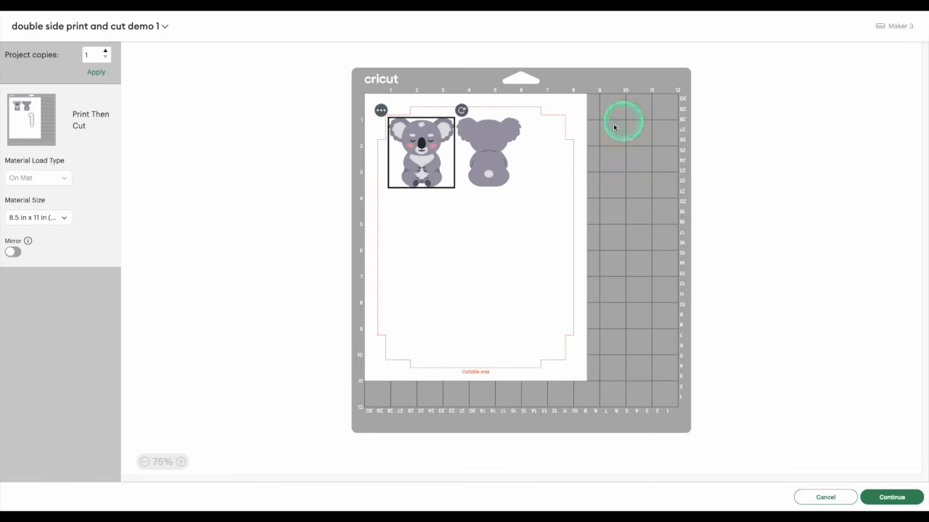
left_click_drag(490, 161, 499, 159)
left_click(458, 110)
left_click(457, 129)
left_click(278, 117)
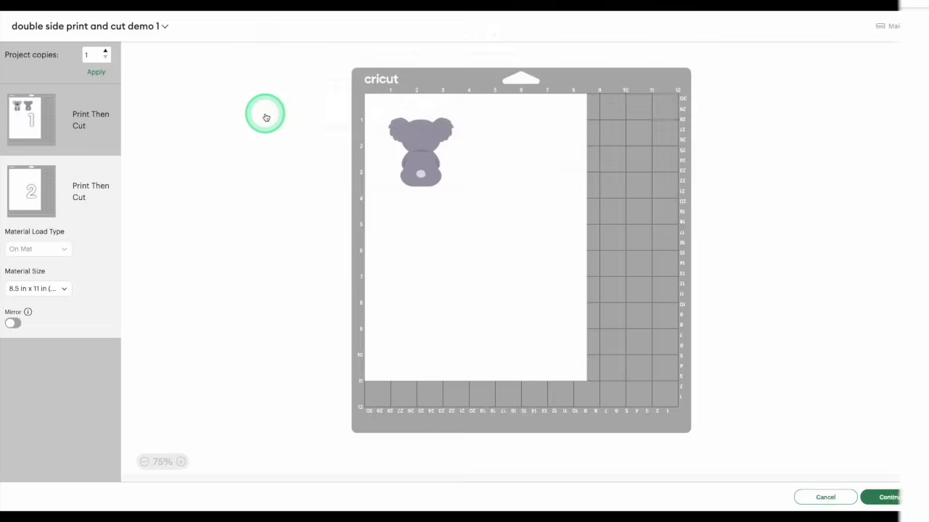
left_click(418, 156)
left_click_drag(301, 204, 332, 210)
left_click(554, 423)
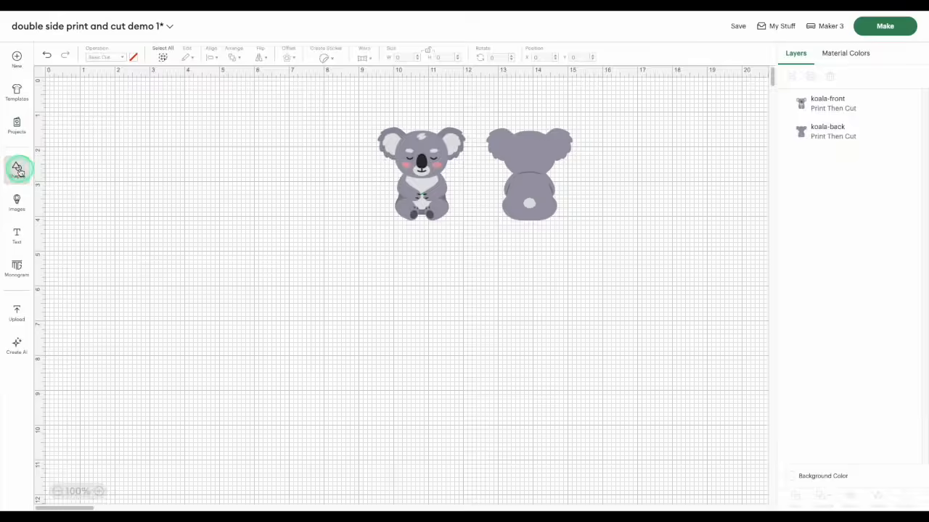
Add a square shape to the canvas, colour it white and place it beside the koalas
left_click(17, 170)
left_click(166, 302)
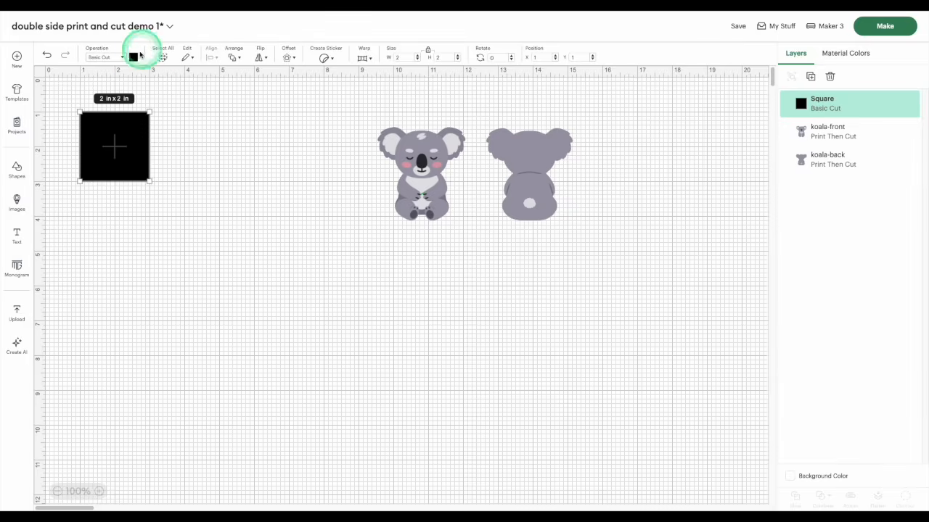
left_click(133, 58)
left_click(145, 157)
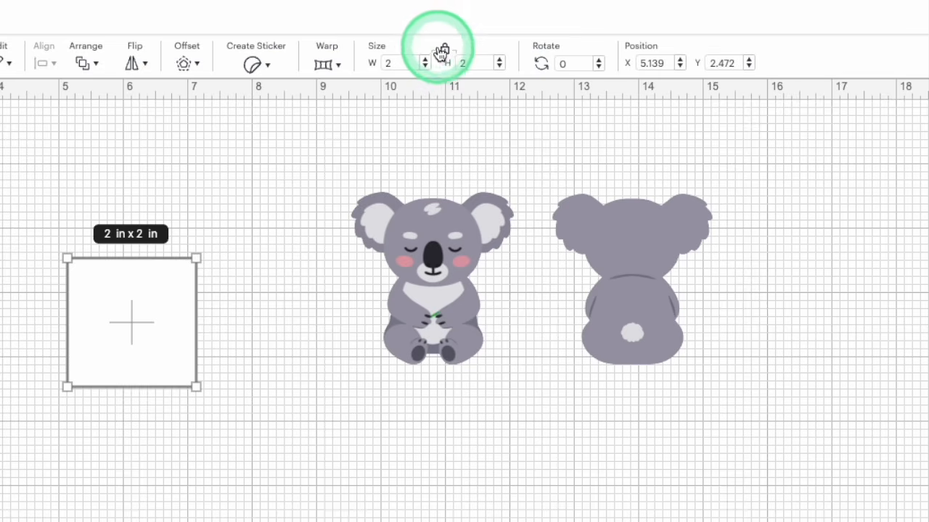
Unlock the square's proportions and set its size to 7.44 in wide by 7.325 in high
left_click(445, 56)
left_click(392, 62)
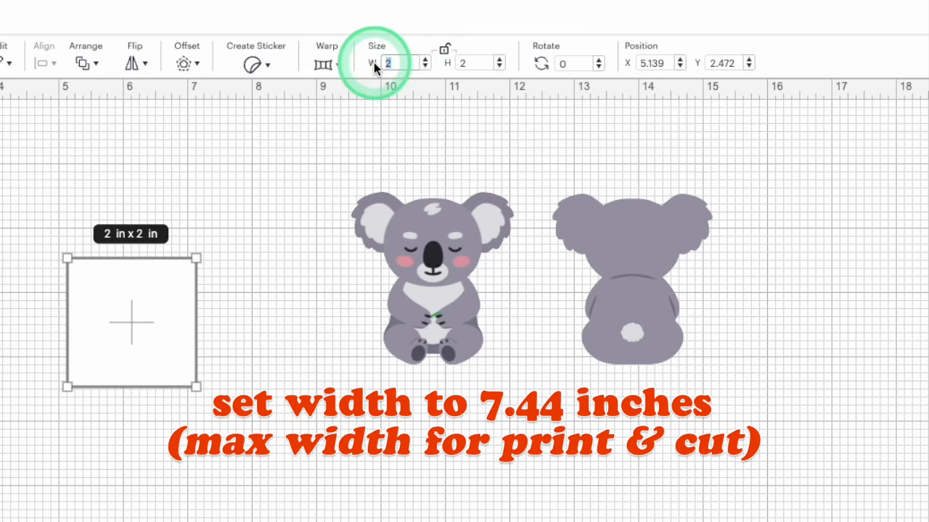
type("7.44")
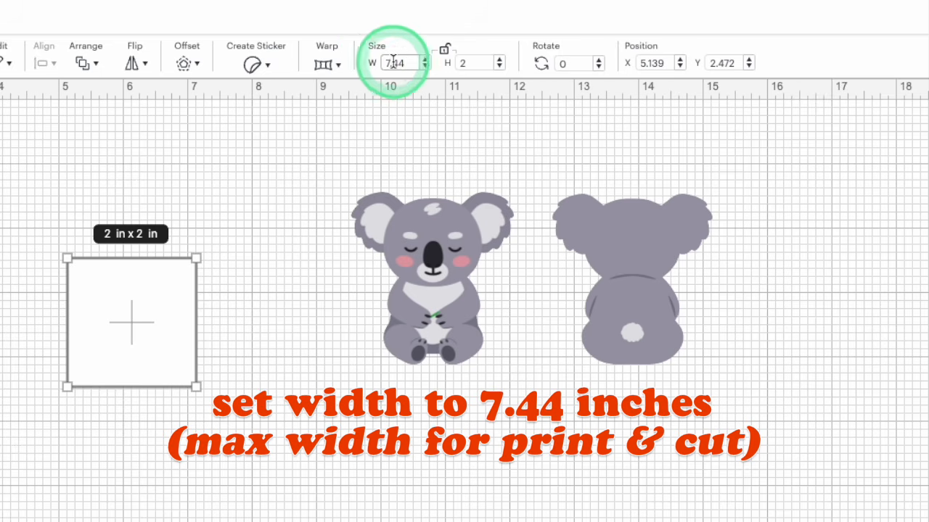
left_click(460, 63)
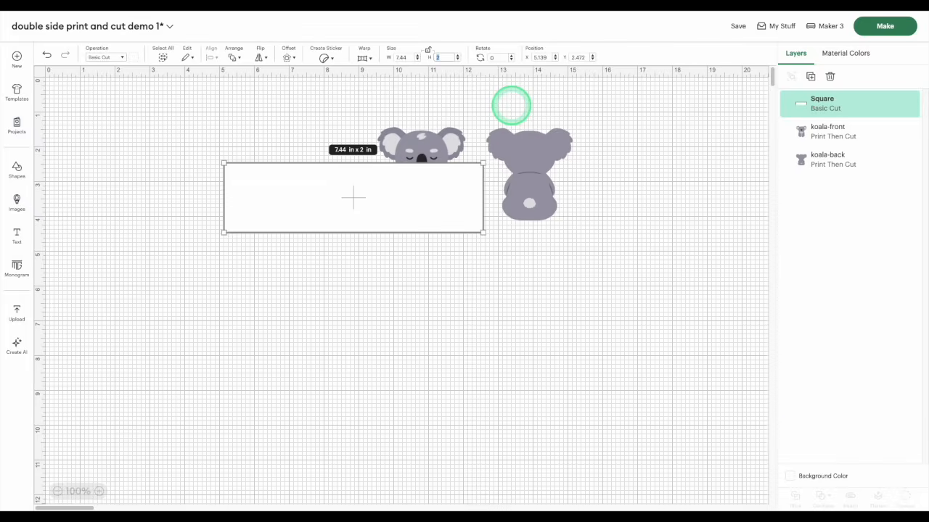
type("7.325")
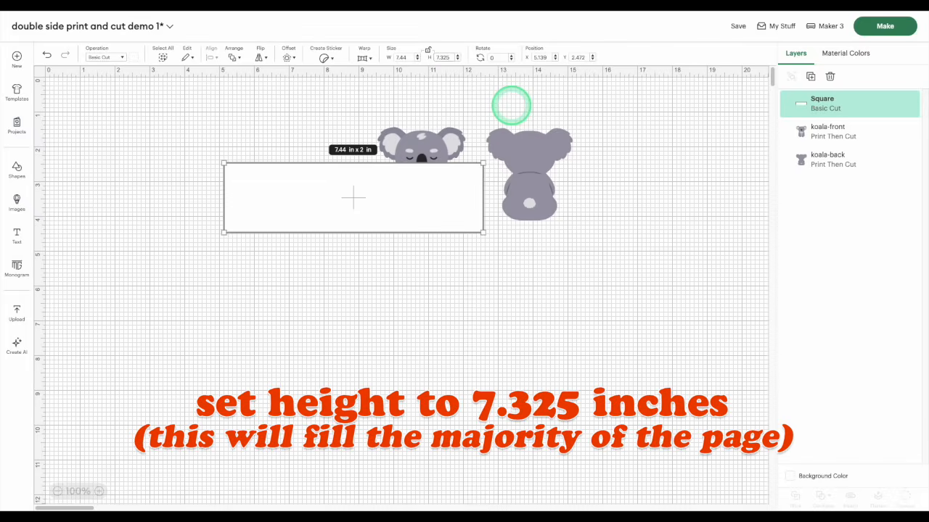
key("Return")
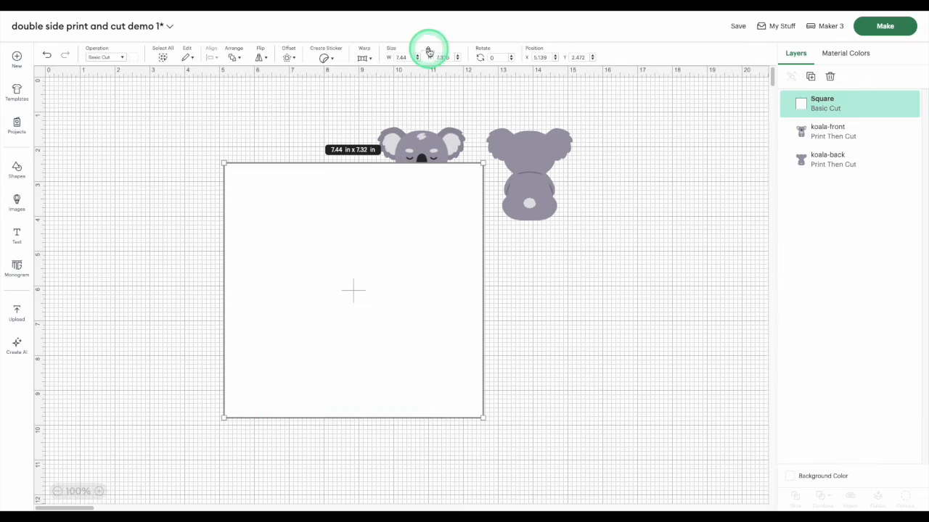
Put the square beneath both koala layers and duplicate it, spacing the two squares side by side
left_click_drag(814, 105, 811, 149)
left_click(810, 77)
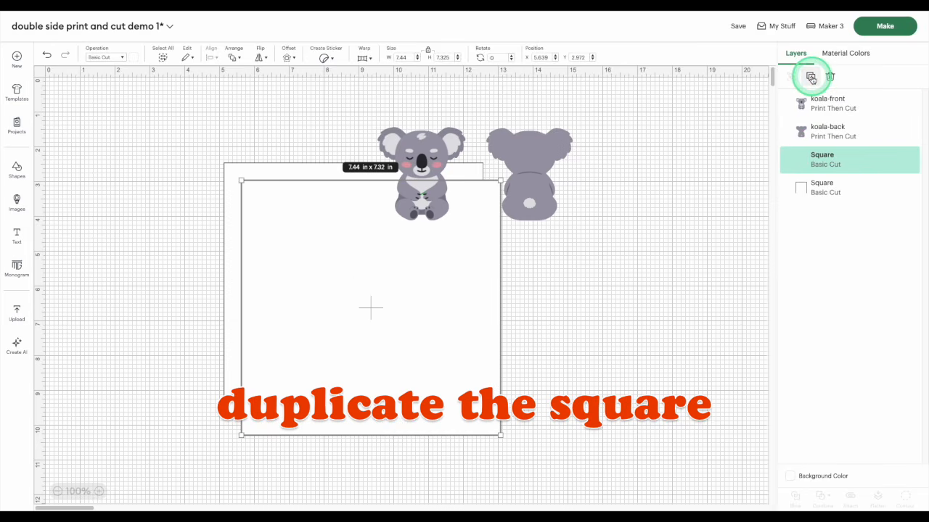
left_click_drag(398, 280, 630, 246)
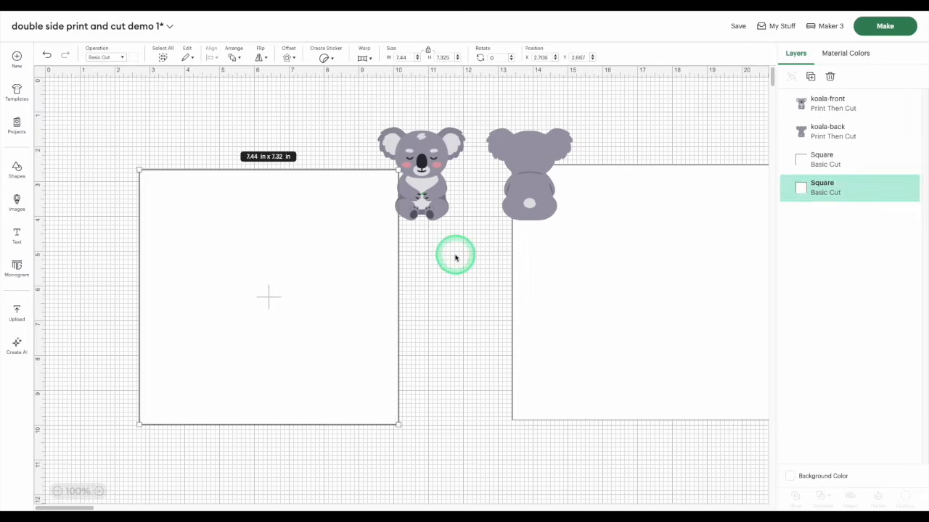
left_click(455, 258)
Move the front koala onto the first square and align the two to the top and left
left_click(423, 159)
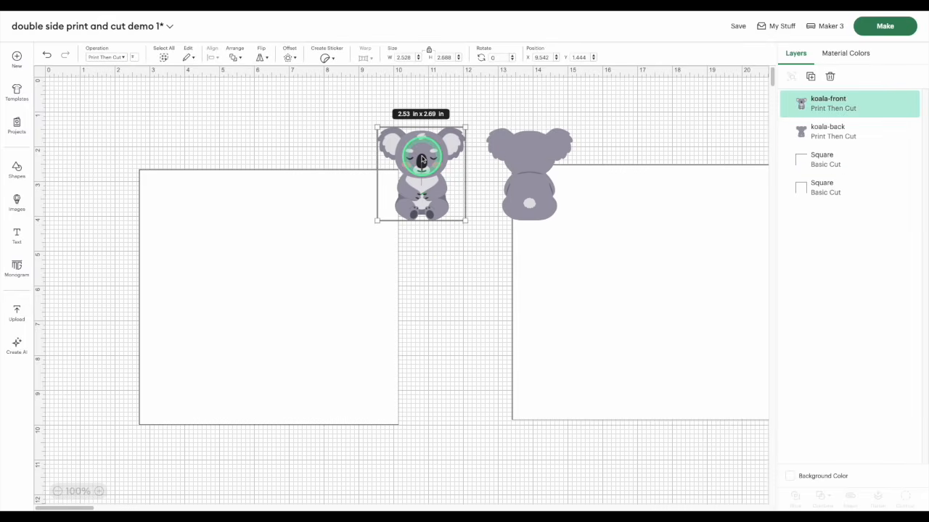
left_click_drag(422, 160, 307, 162)
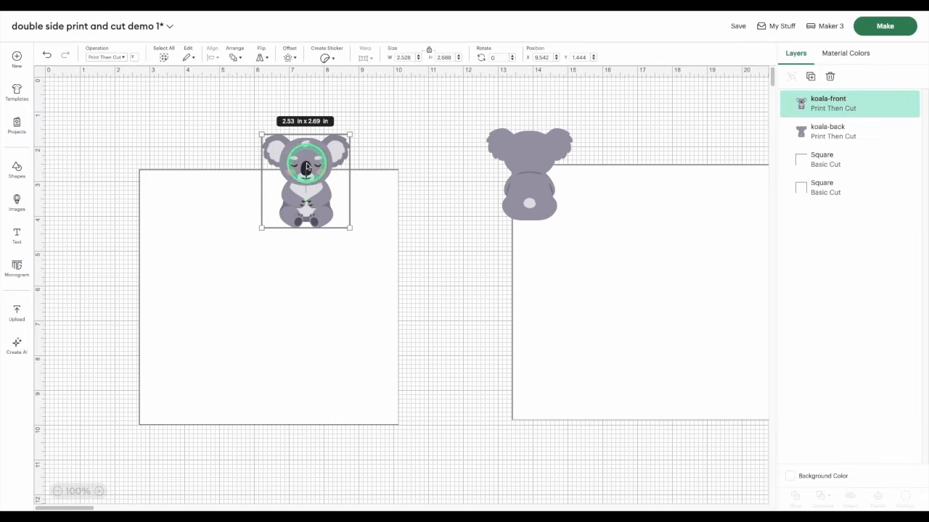
left_click_drag(197, 136, 356, 241)
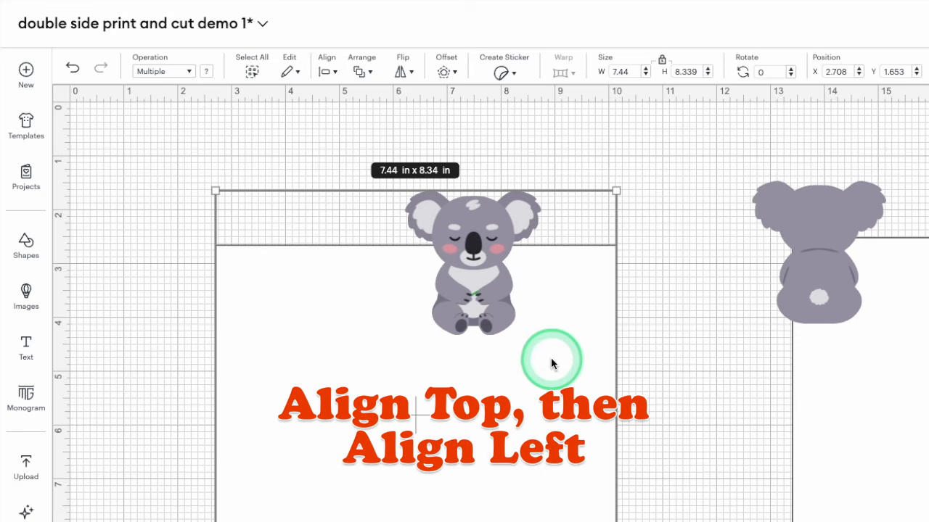
left_click(338, 71)
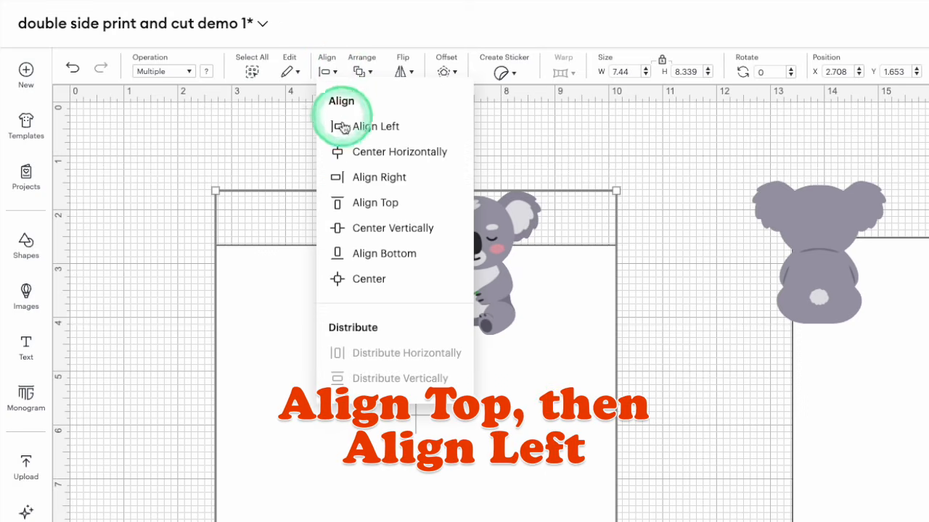
left_click(357, 206)
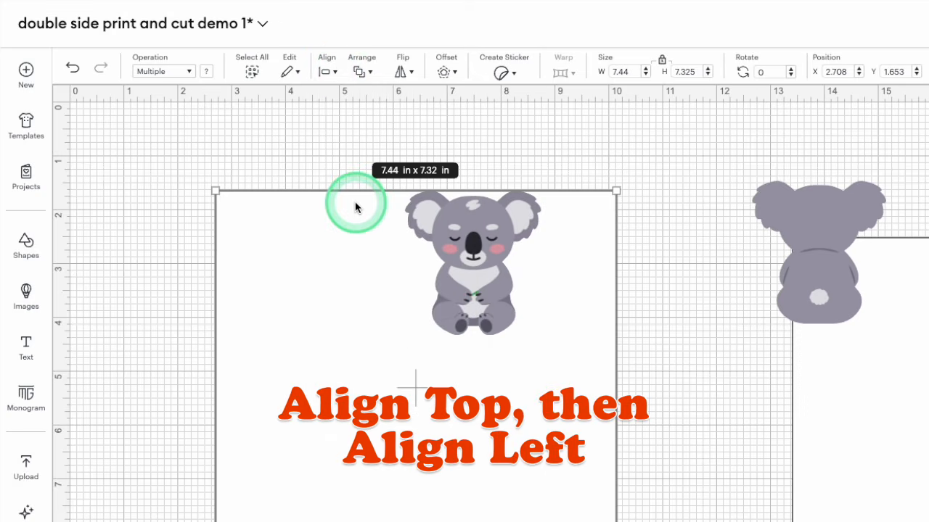
left_click(328, 72)
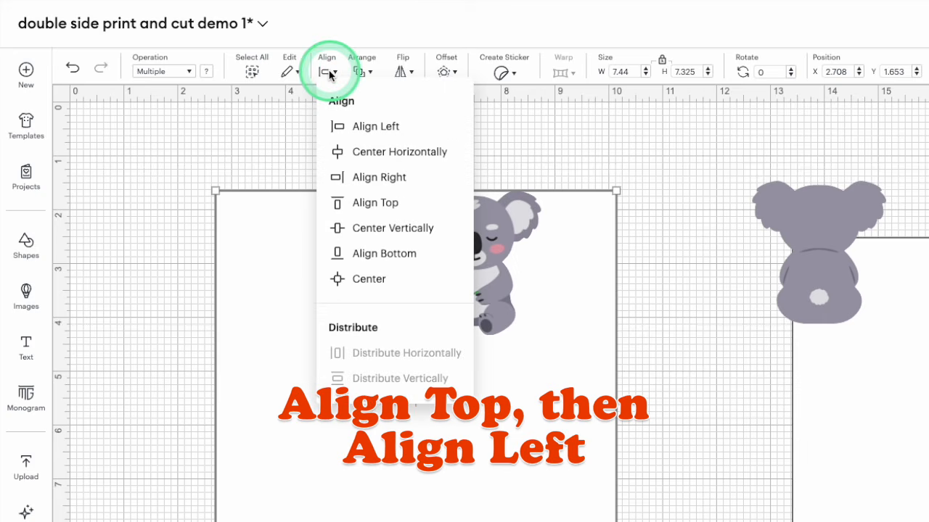
left_click(342, 126)
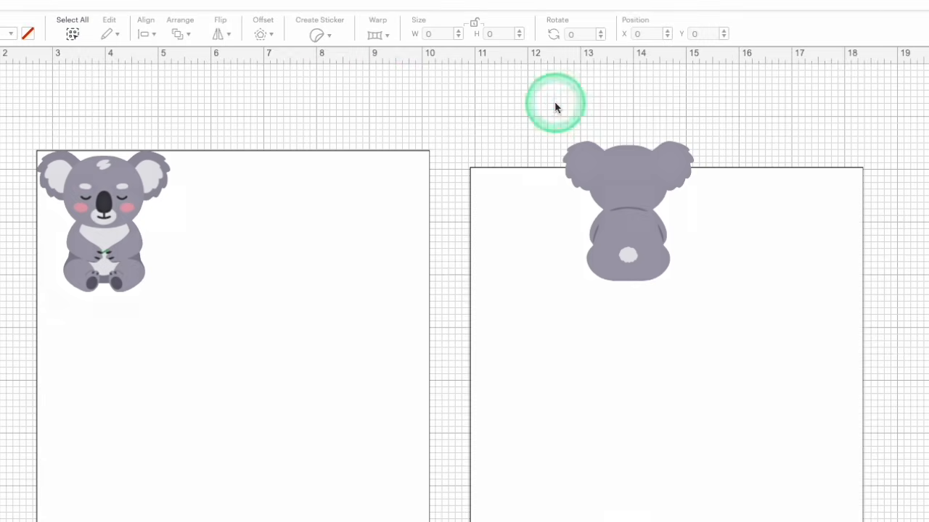
Align the back koala with the second square to the top and right
left_click_drag(554, 101, 709, 298)
left_click(147, 34)
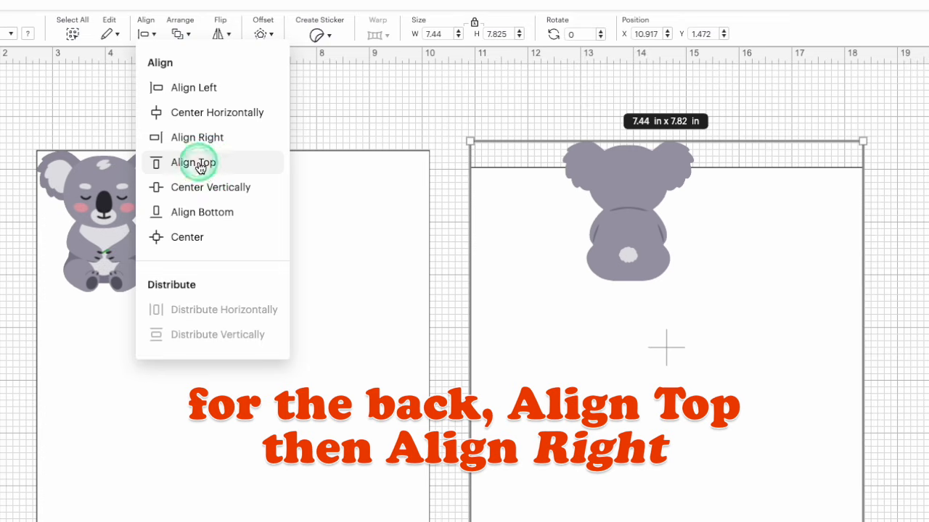
left_click(192, 162)
left_click(145, 34)
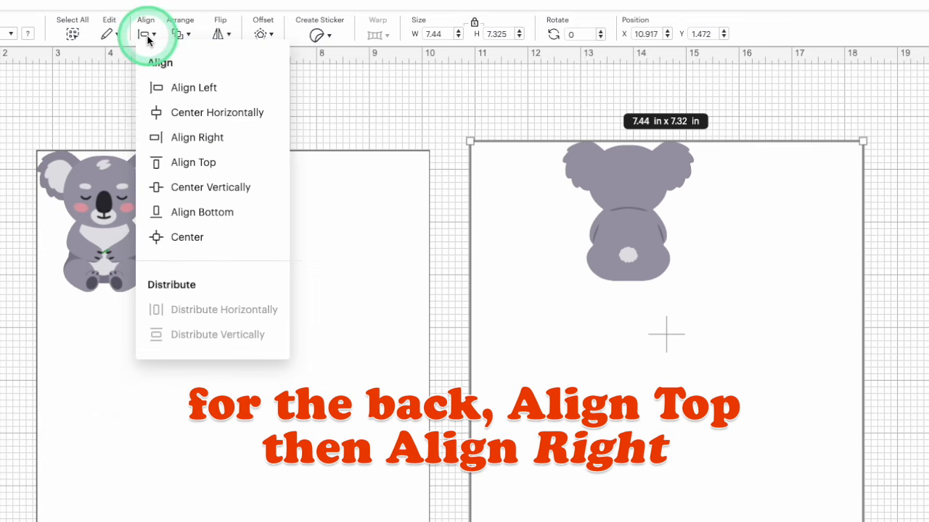
left_click(196, 145)
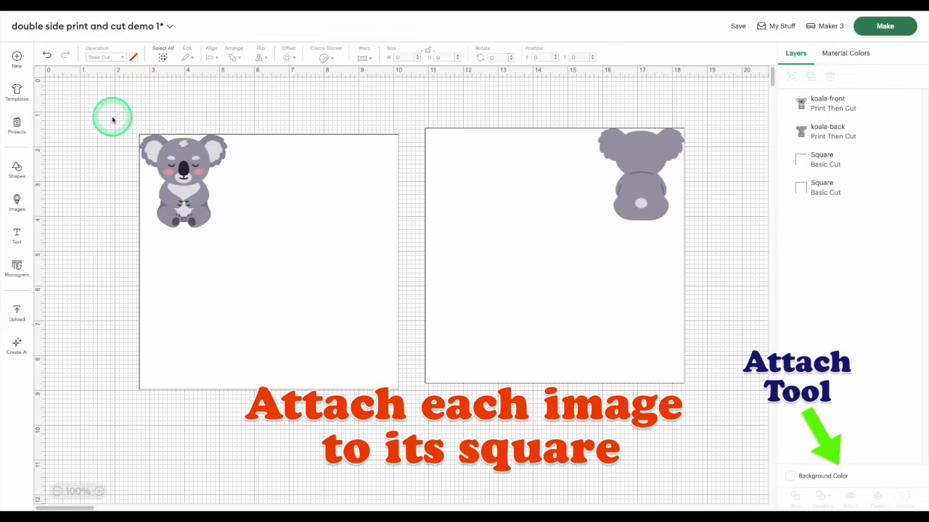
Attach each koala image to its own square
left_click_drag(109, 111, 250, 248)
left_click(850, 499)
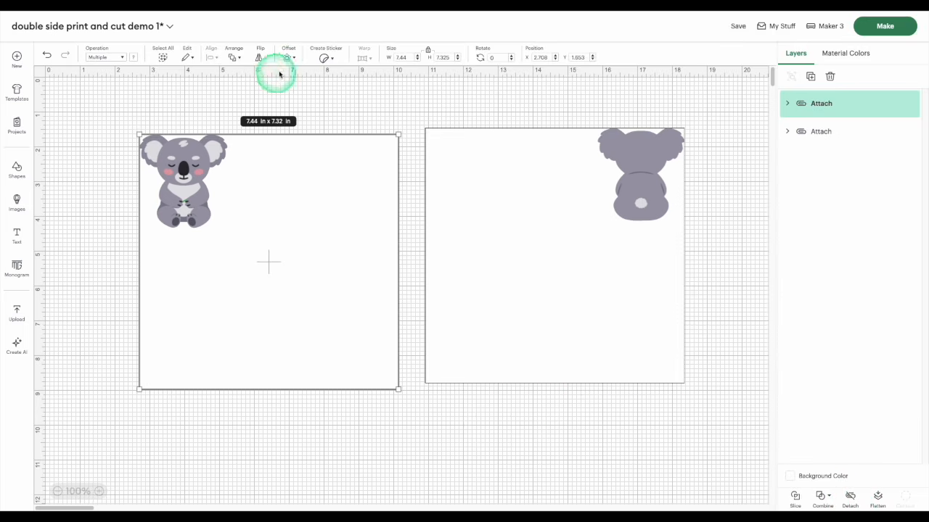
Try flipping the attached front koala group horizontally, shift it away from the other square, and flip it back
left_click(262, 60)
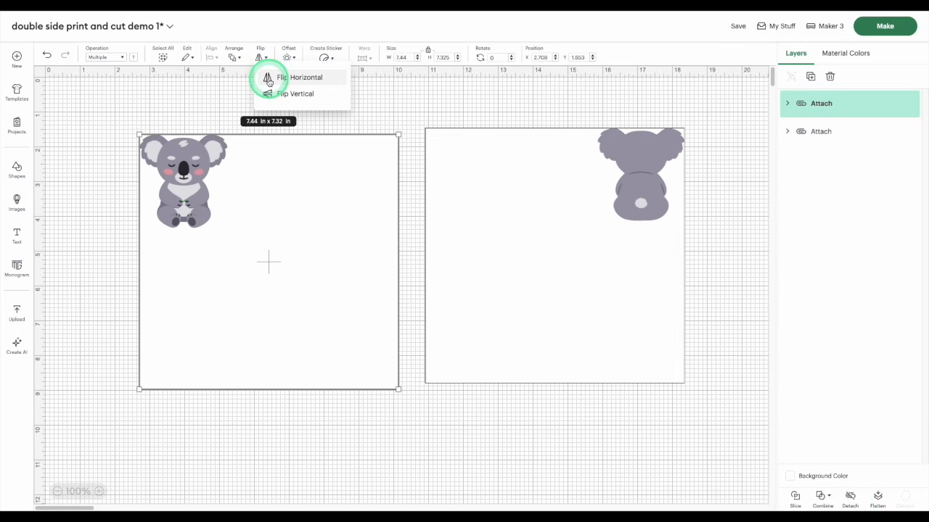
left_click(268, 78)
left_click_drag(251, 193, 217, 189)
left_click(259, 58)
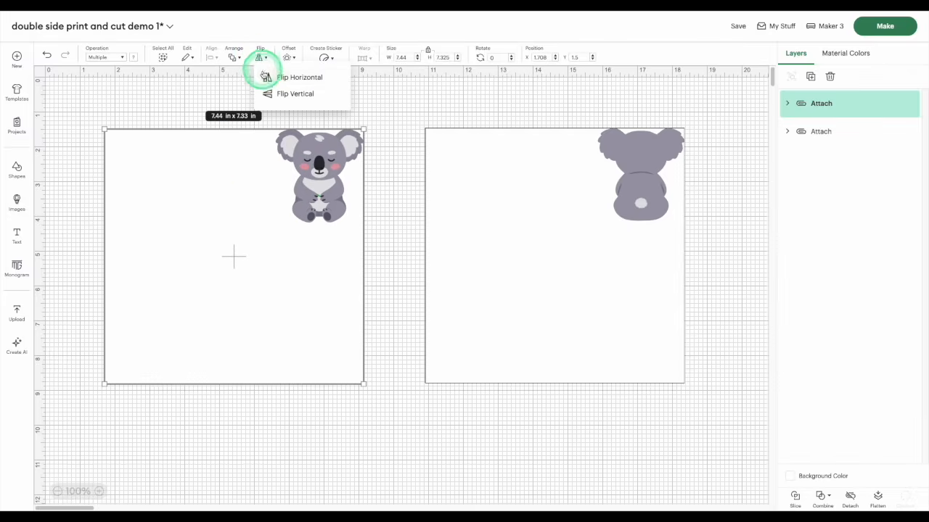
left_click(276, 78)
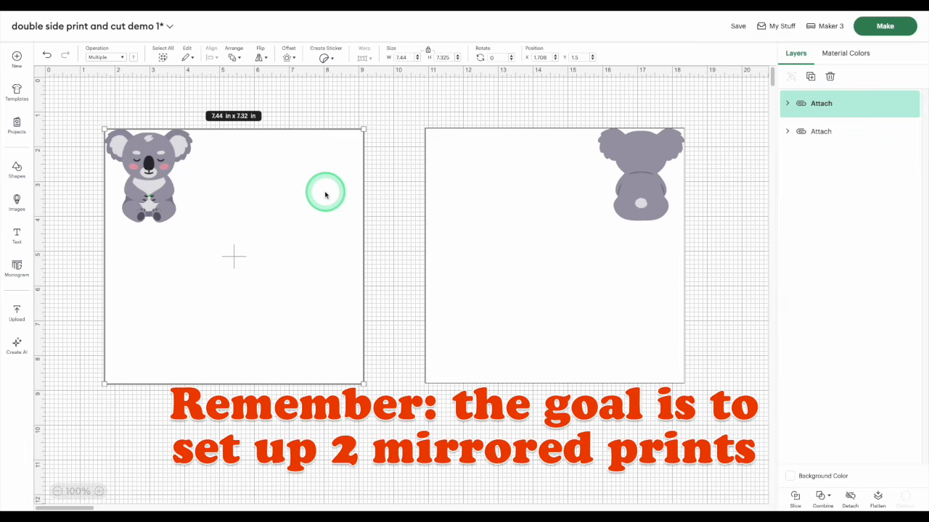
left_click(396, 202)
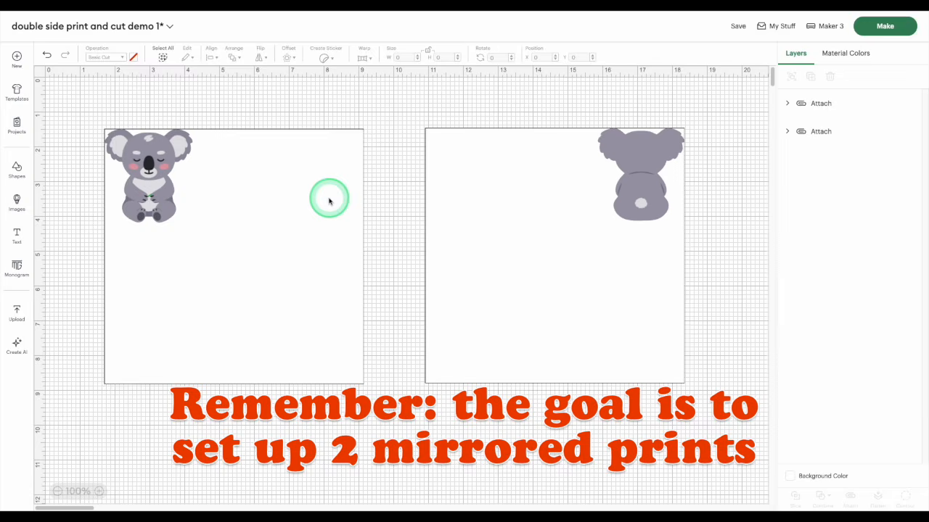
left_click(158, 167)
left_click(388, 168)
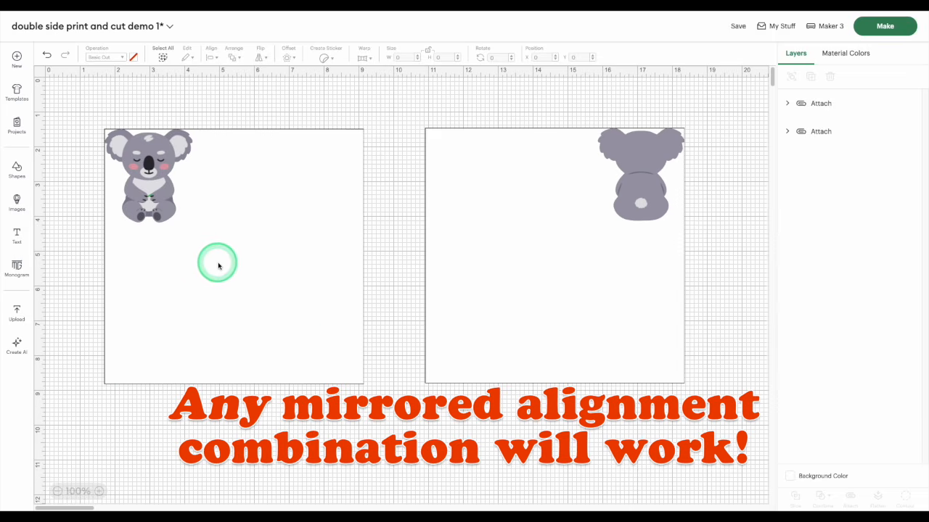
Set the base square in each attached group to the Pen draw operation and open the project's mat preview
left_click(240, 250)
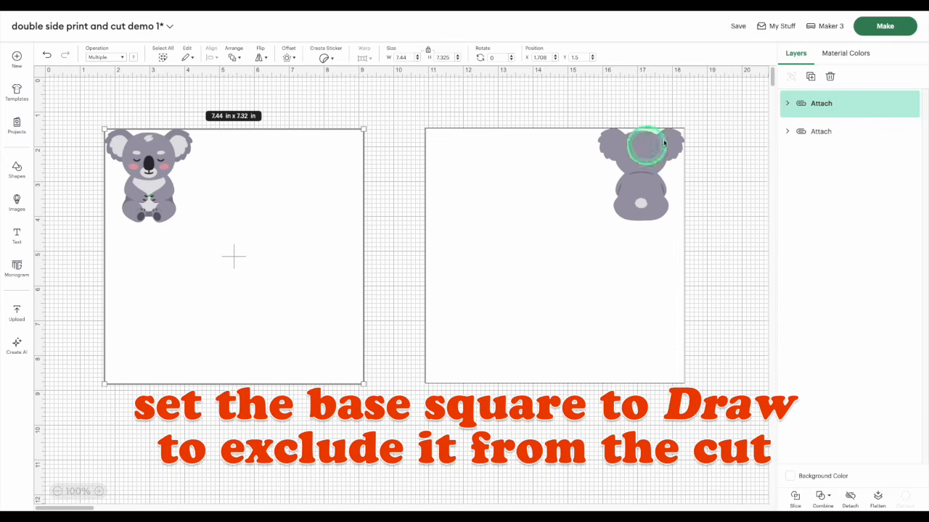
left_click(787, 103)
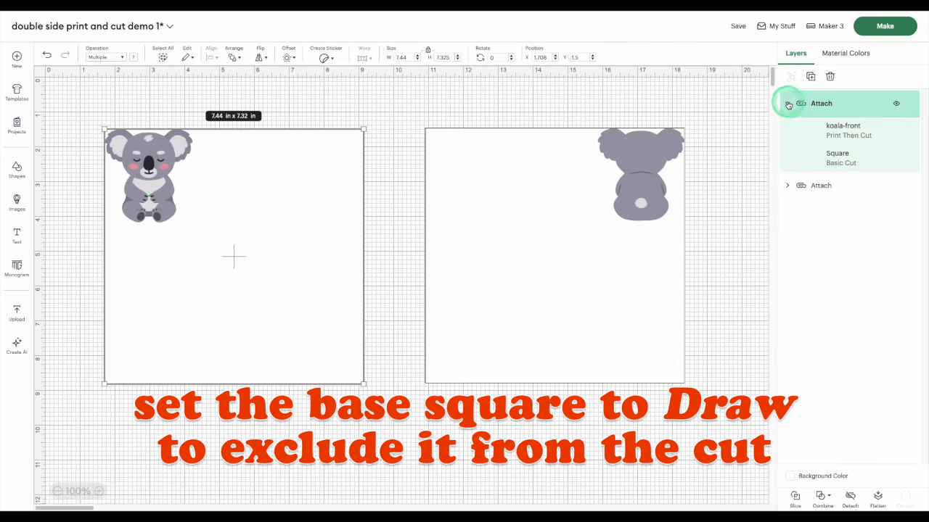
left_click(832, 161)
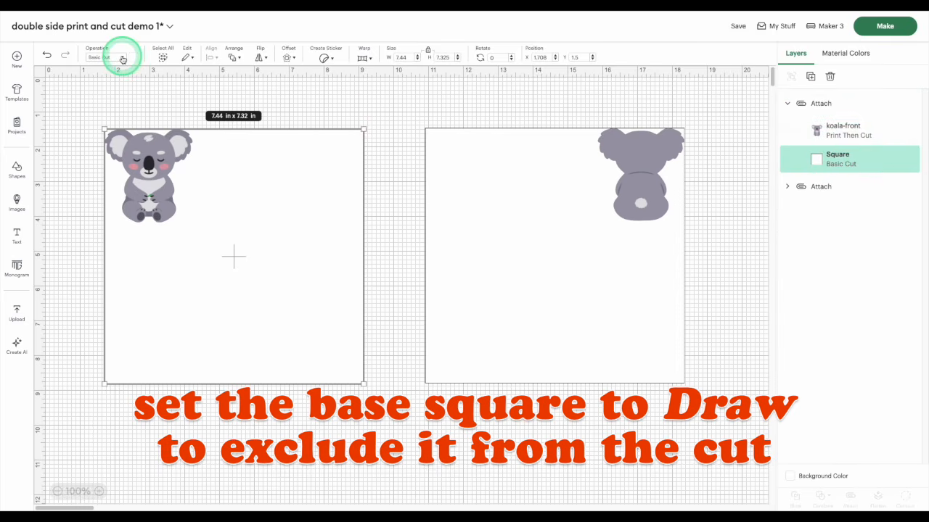
left_click(122, 58)
left_click(111, 179)
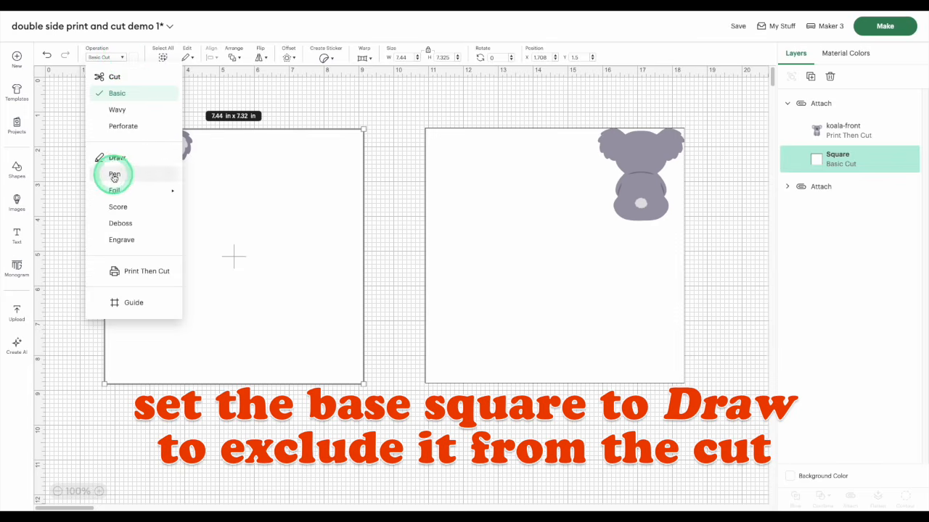
left_click(890, 30)
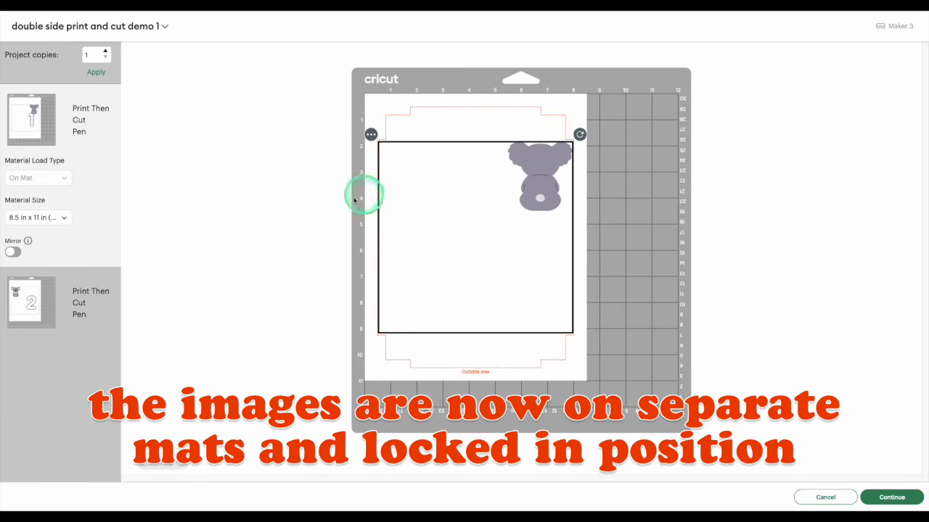
Continue from the second mat's preview to its print setup and turn on Use System Dialog
left_click(32, 304)
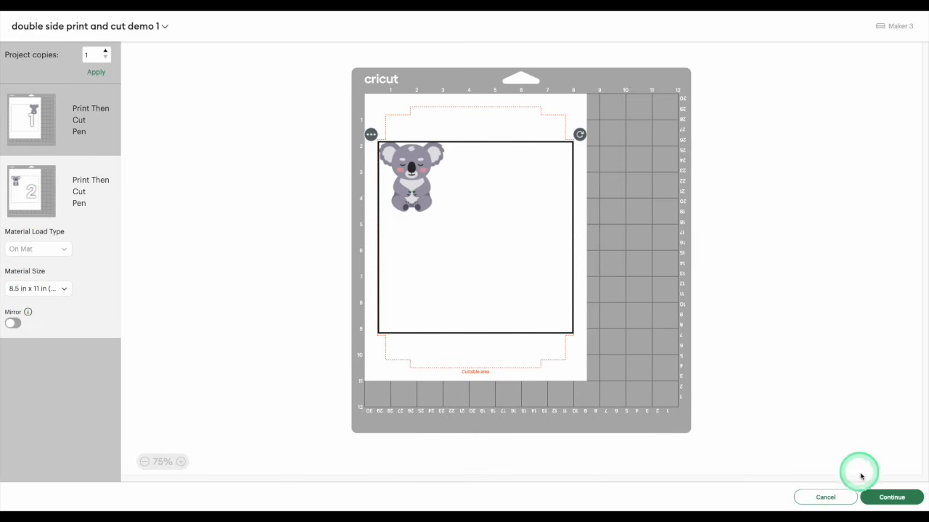
left_click(889, 497)
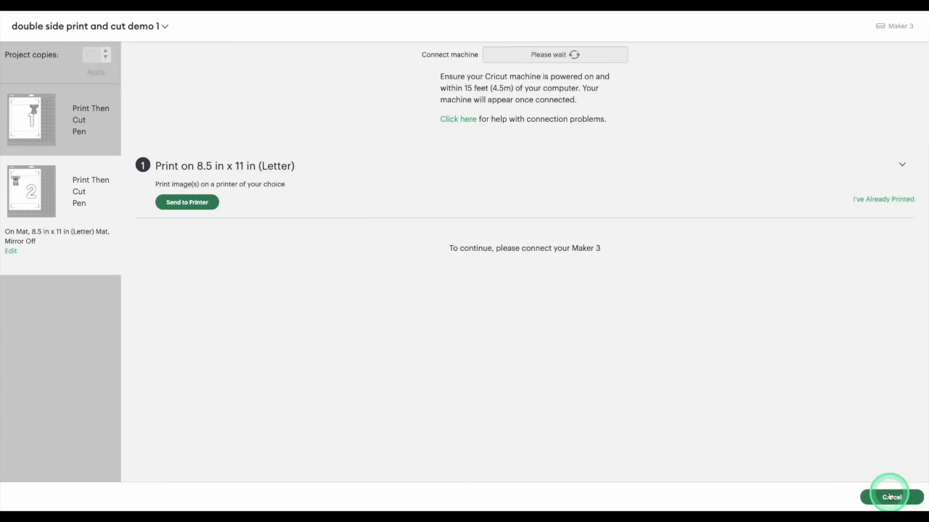
left_click(183, 203)
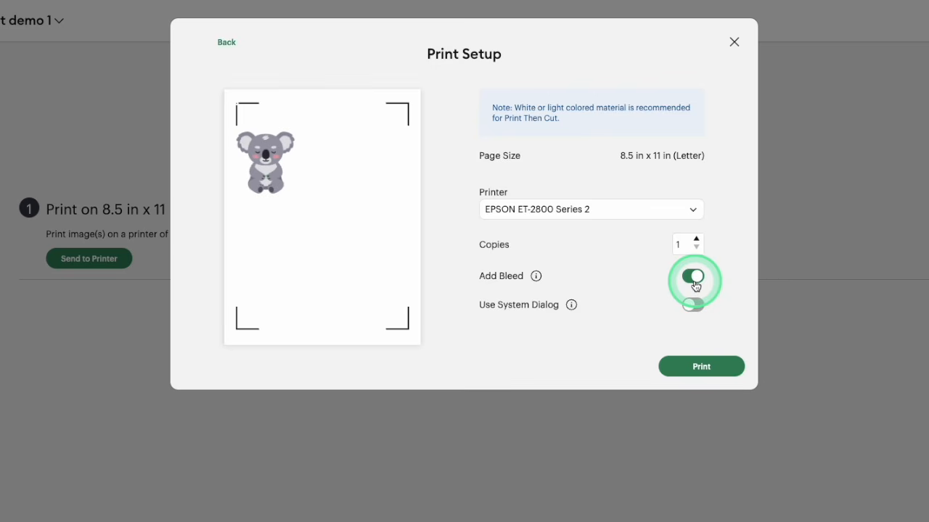
left_click(693, 305)
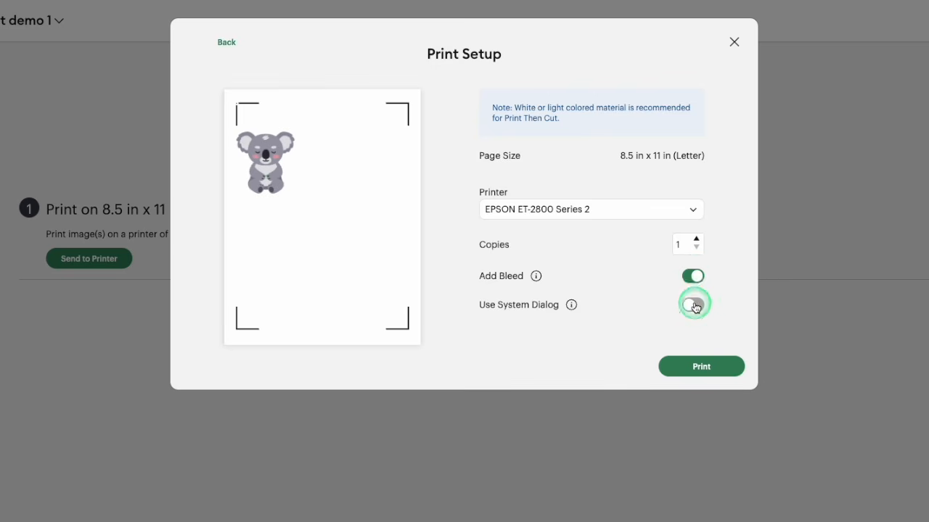
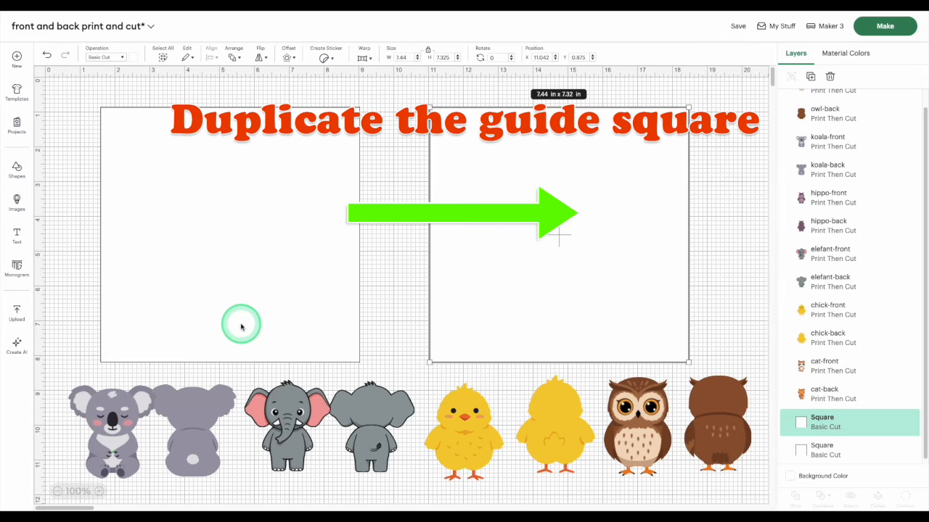
Place the front koala, elephant, chick and owl in the four corners of the first guide square and start aligning them
left_click(287, 254)
left_click(512, 242)
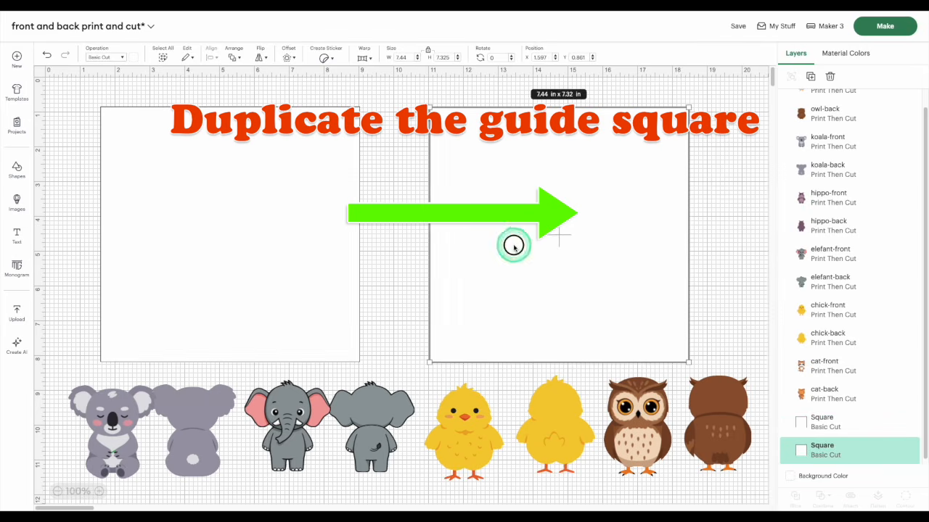
left_click_drag(127, 417, 160, 139)
left_click_drag(300, 441, 322, 169)
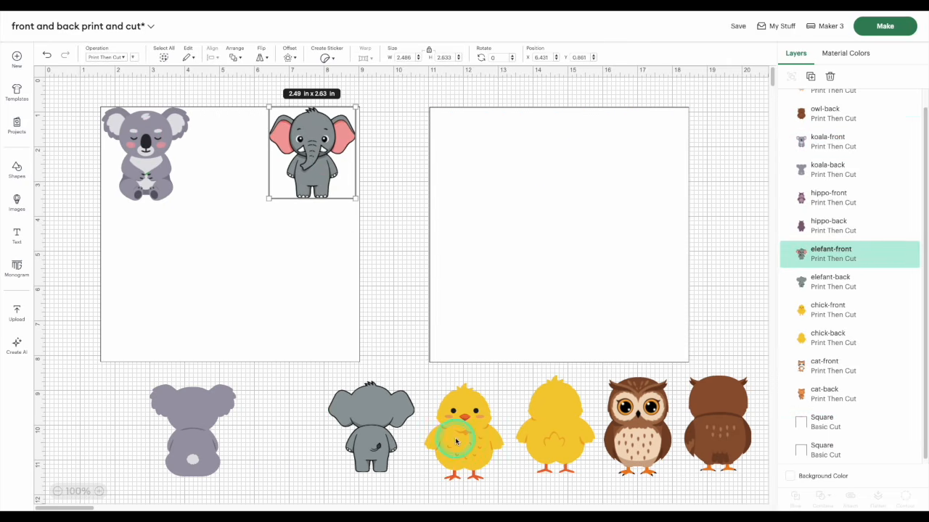
left_click_drag(458, 444, 135, 323)
left_click_drag(633, 424, 324, 306)
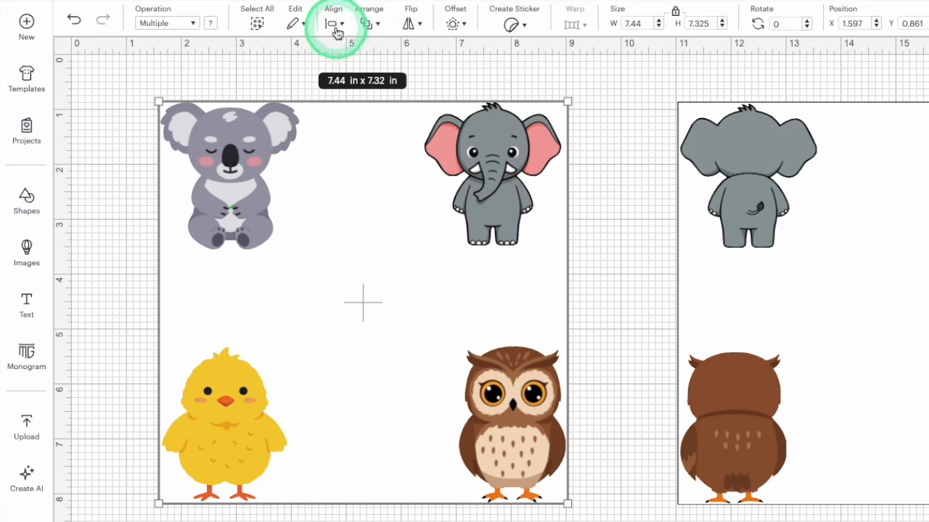
left_click(339, 26)
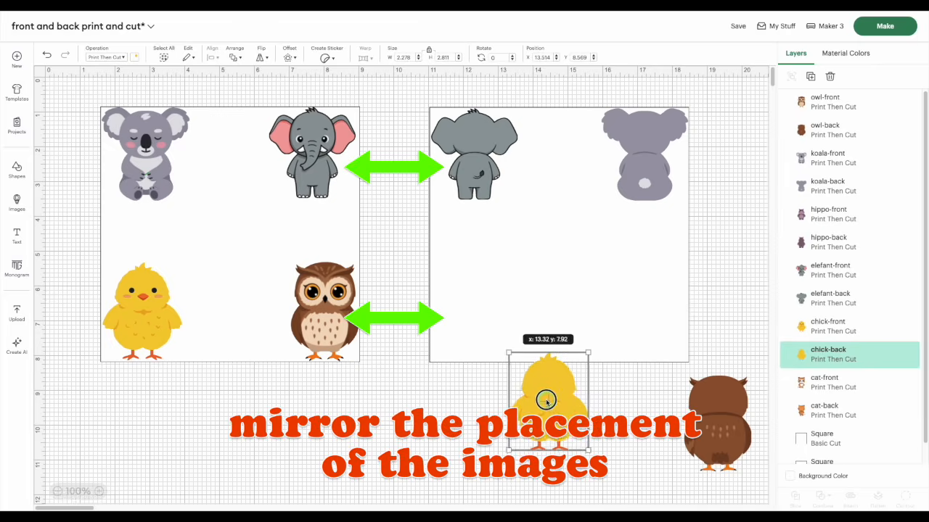
Place chick-back and owl-back in the second square's lower corners, mirroring the fronts, and align the back elephant to the square's left edge
left_click_drag(543, 399, 644, 310)
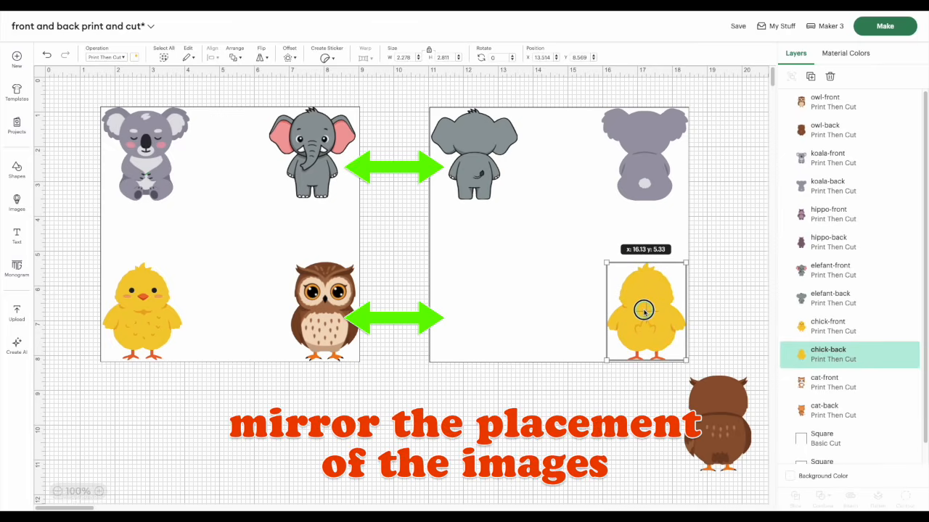
left_click_drag(698, 427, 446, 317)
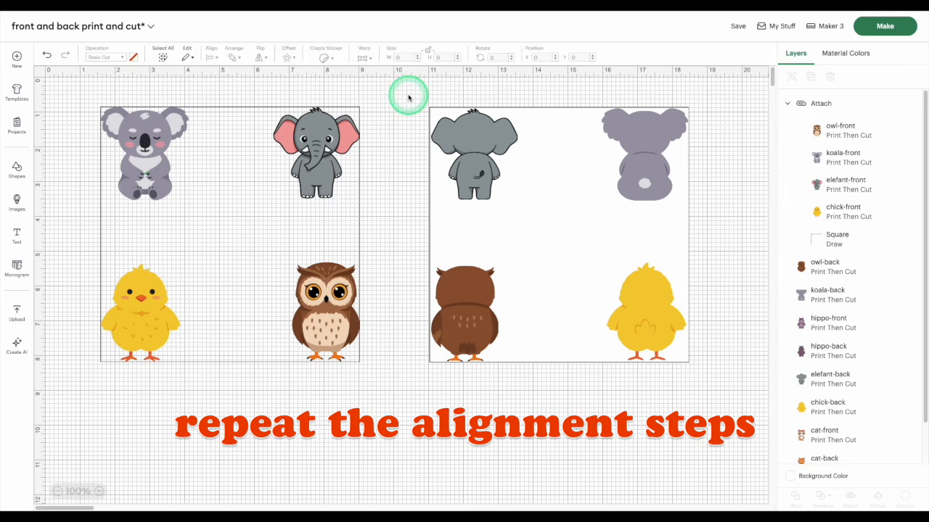
left_click_drag(406, 93, 526, 183)
left_click(212, 57)
left_click(222, 92)
Attach the four back images to the second base square and set that square to the Pen draw operation
left_click_drag(401, 88, 729, 394)
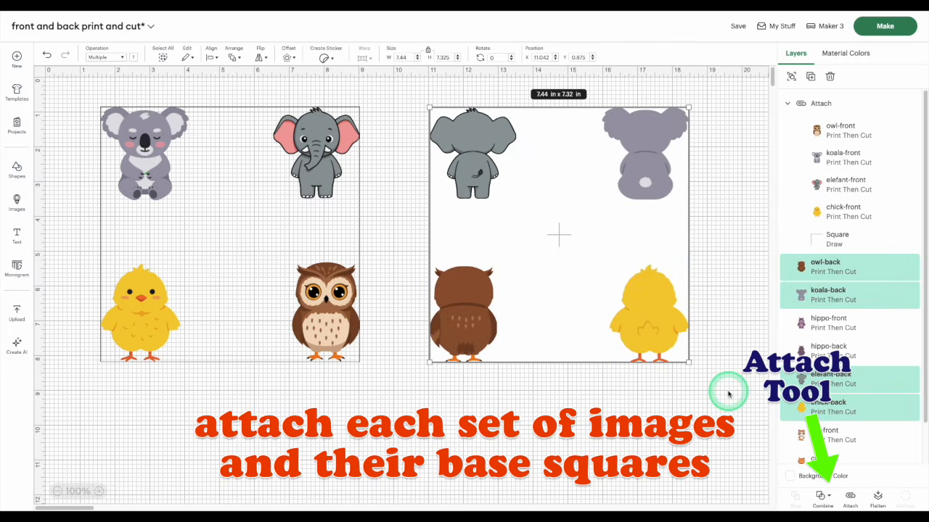
left_click(848, 501)
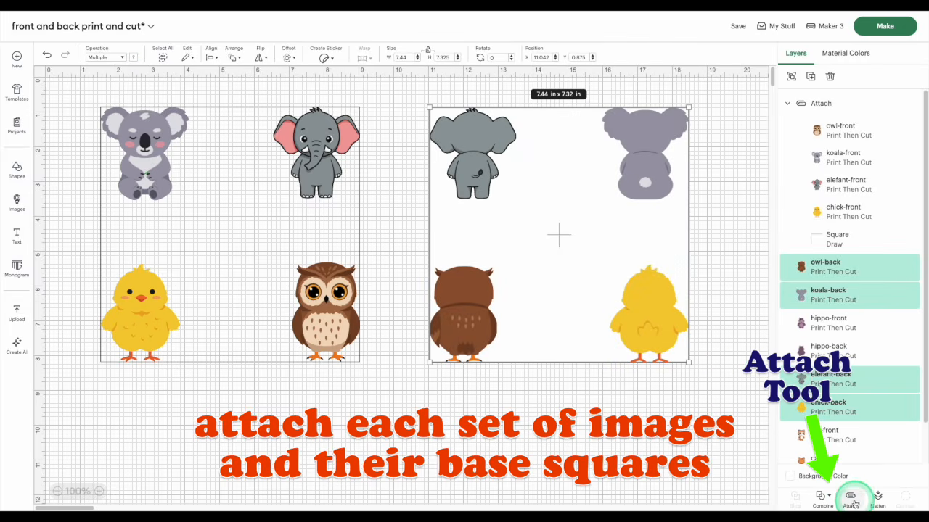
left_click(785, 265)
left_click(821, 359)
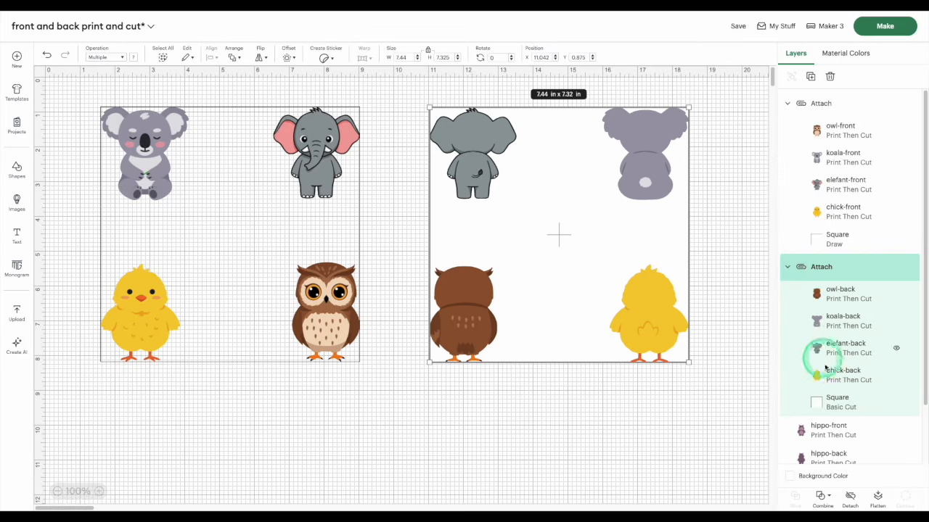
left_click(832, 405)
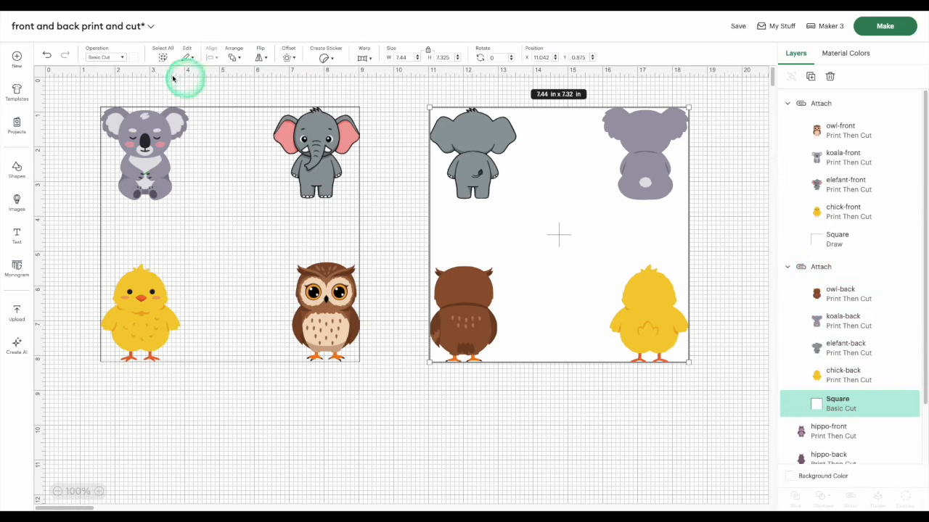
left_click(114, 58)
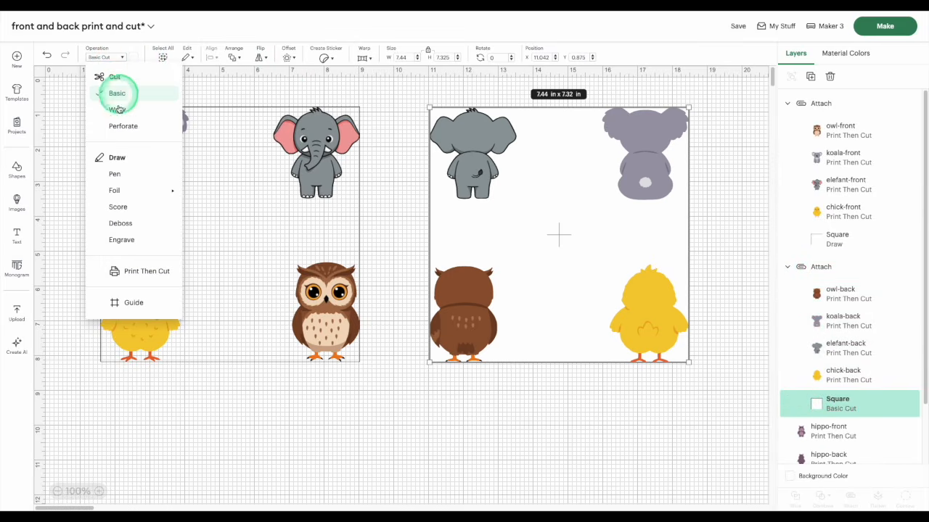
left_click(131, 175)
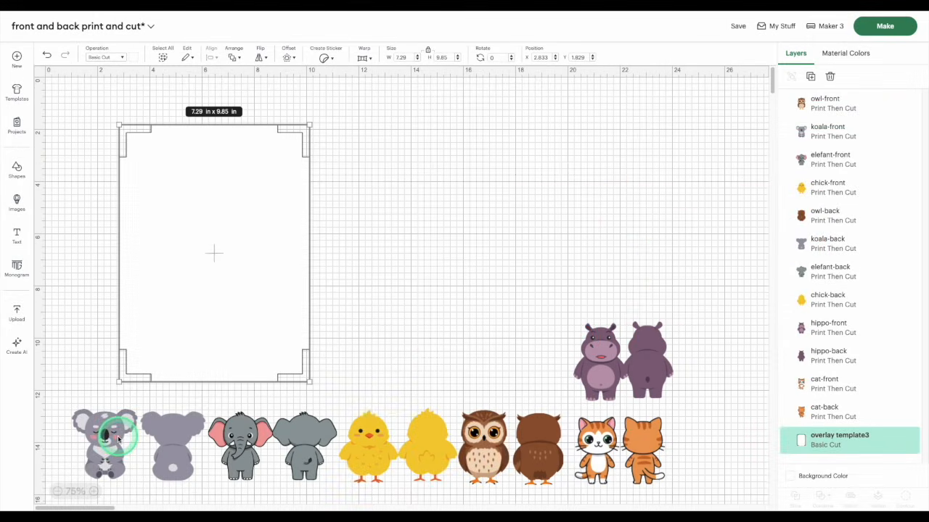
Arrange the six front images inside the overlay template: koala and elephant above, chick, owl and hippo in the middle, cat below
left_click(106, 440)
left_click_drag(106, 440, 163, 170)
left_click_drag(240, 446, 232, 172)
left_click_drag(372, 451, 156, 257)
left_click_drag(476, 453, 206, 264)
left_click_drag(592, 363, 262, 261)
left_click_drag(591, 450, 203, 336)
Flip the six back images horizontally as one selection and bring them to the front of the layer order
left_click_drag(662, 363, 176, 446)
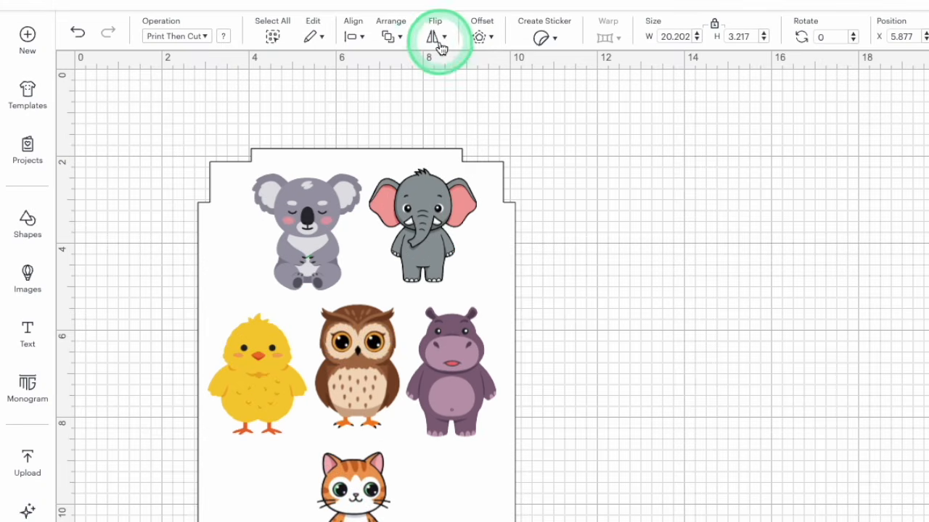
left_click(440, 47)
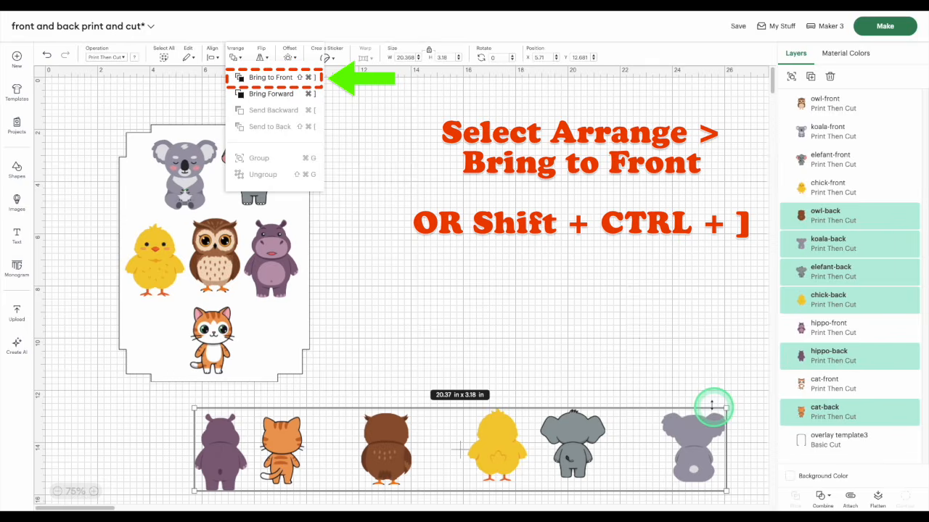
key("ctrl+shift+bracketright")
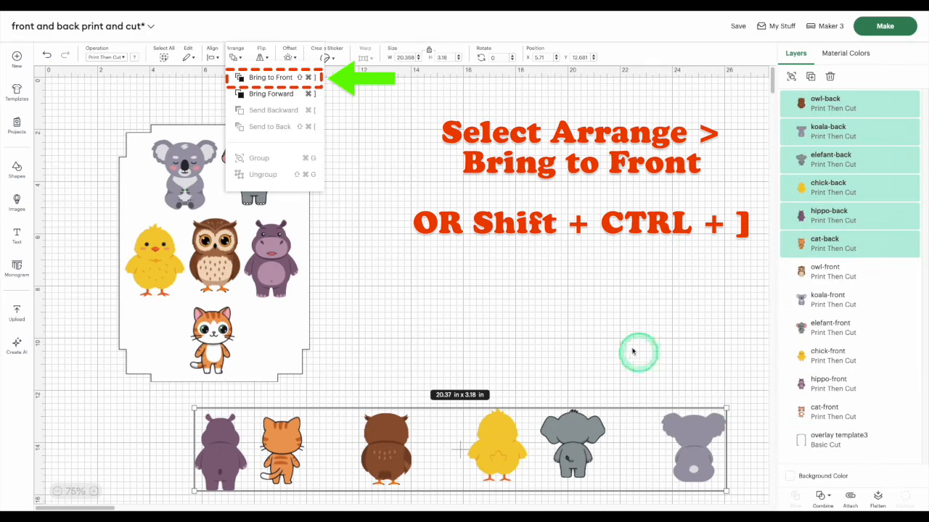
Move hippo-back over hippo-front inside the overlay template and center-align the pair
left_click(224, 461)
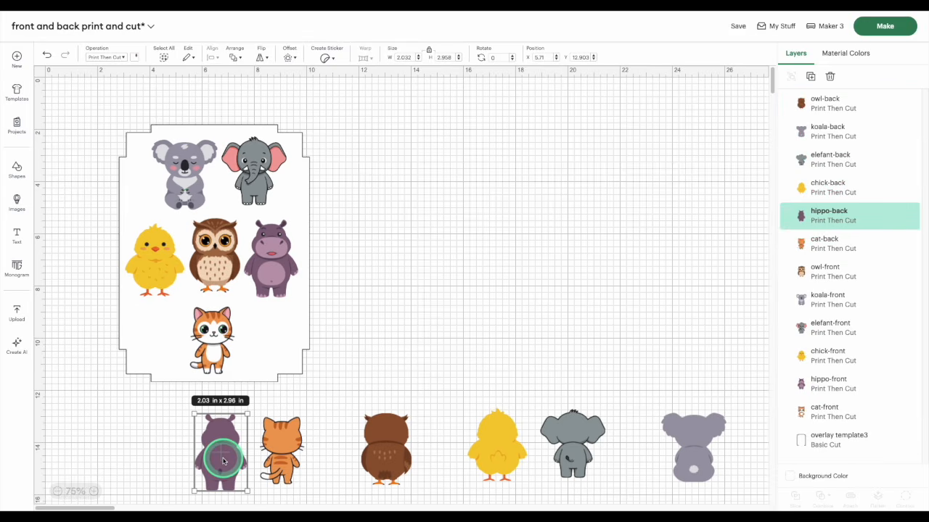
left_click_drag(223, 461, 273, 268)
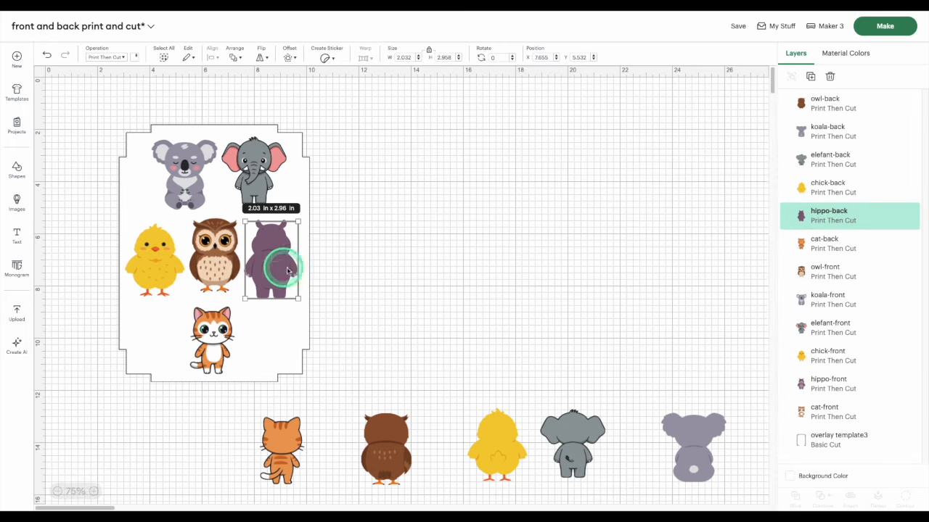
left_click(830, 390, "shift")
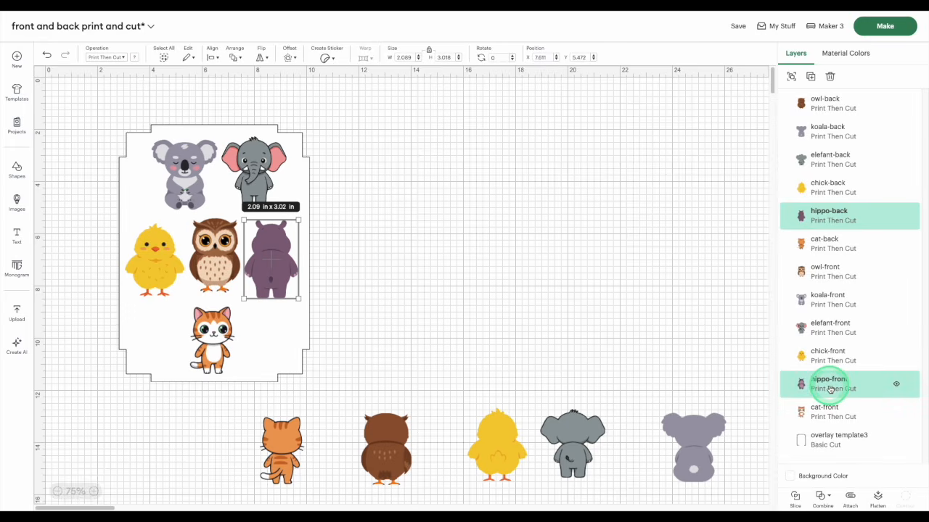
left_click(213, 58)
left_click(238, 193)
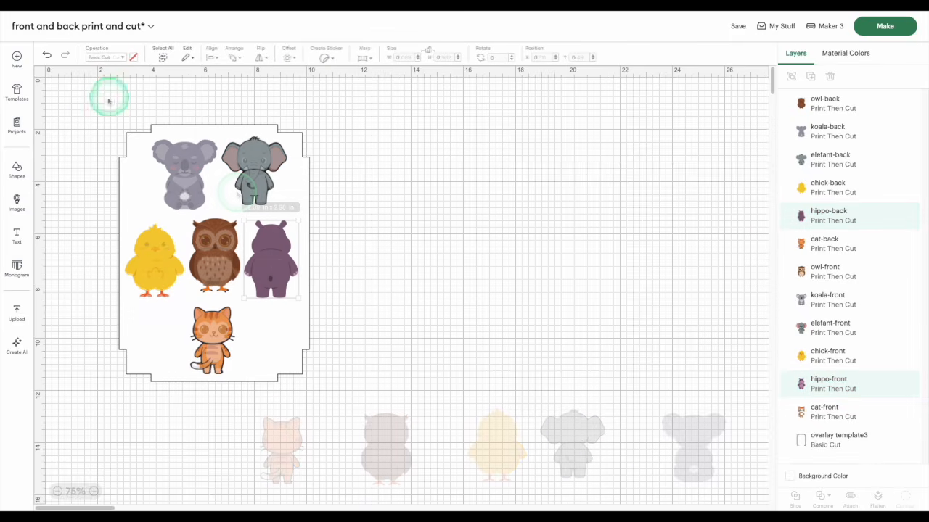
Group all images with the overlay template, place a duplicate of the group beside the original, and hide the duplicate
left_click_drag(92, 108, 364, 400)
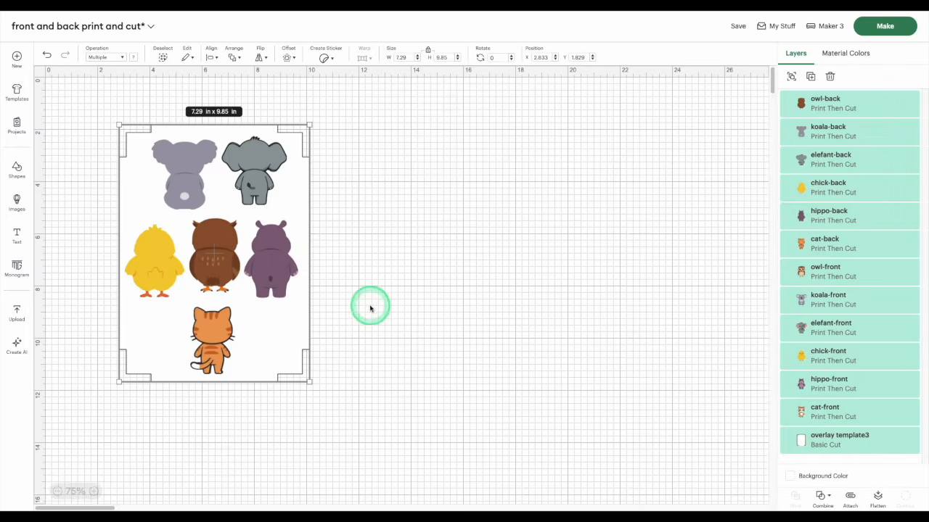
left_click(791, 78)
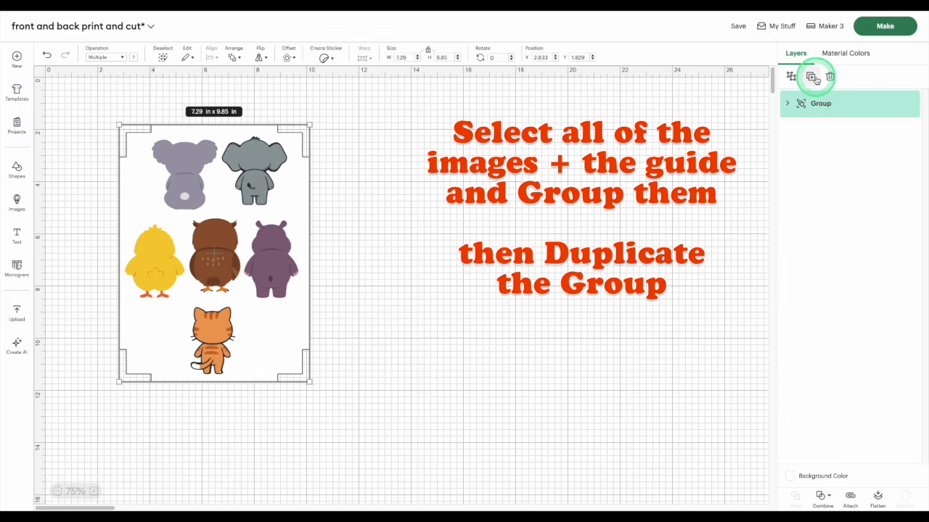
left_click(809, 77)
left_click_drag(228, 263, 476, 255)
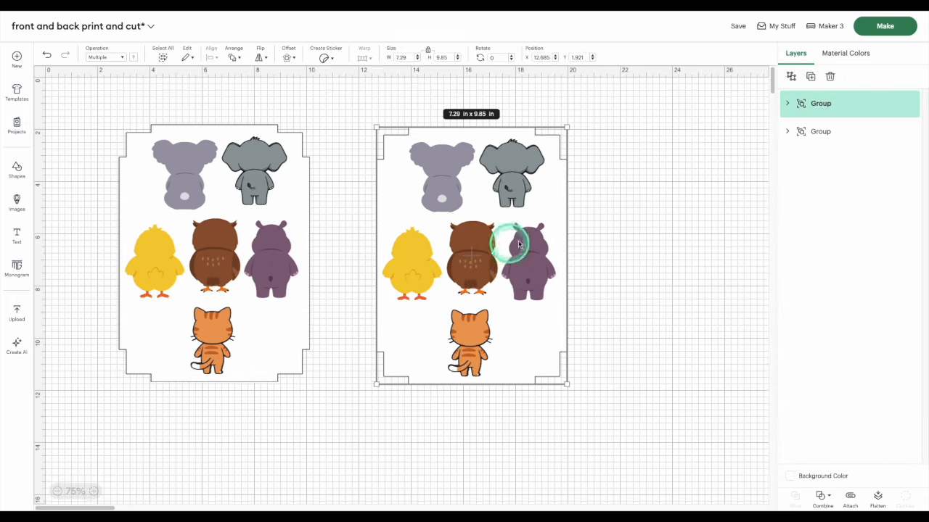
left_click(897, 106)
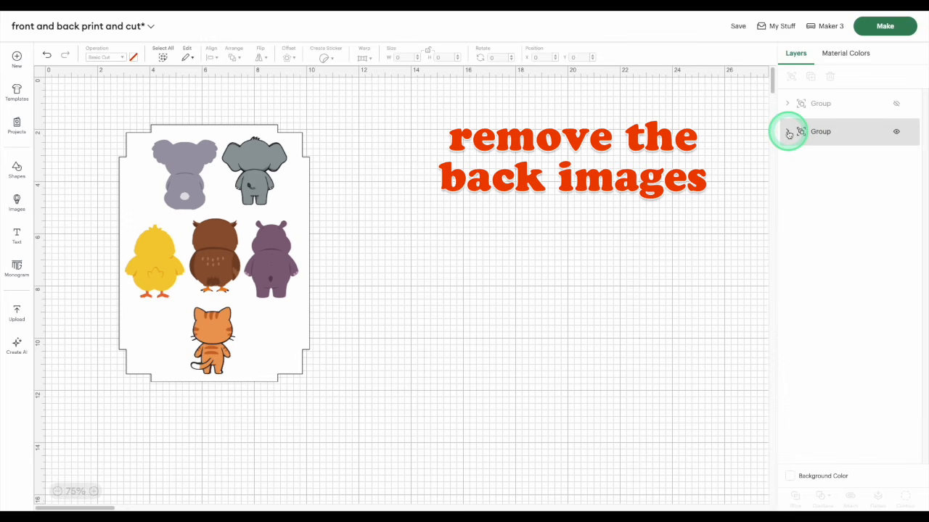
Delete the six back images (owl, koala, elephant, chick, hippo and cat) from the visible group, keeping the front images and overlay template
left_click(186, 212)
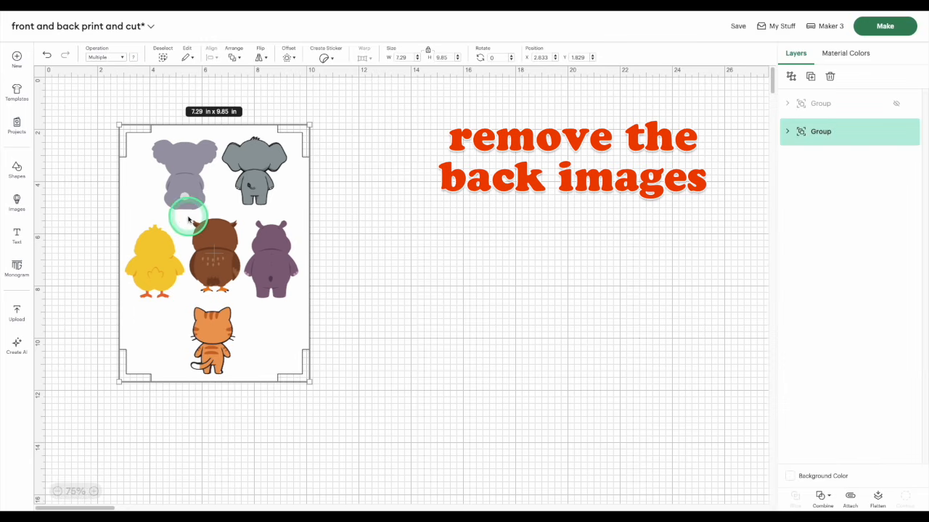
left_click(788, 131)
left_click(851, 165)
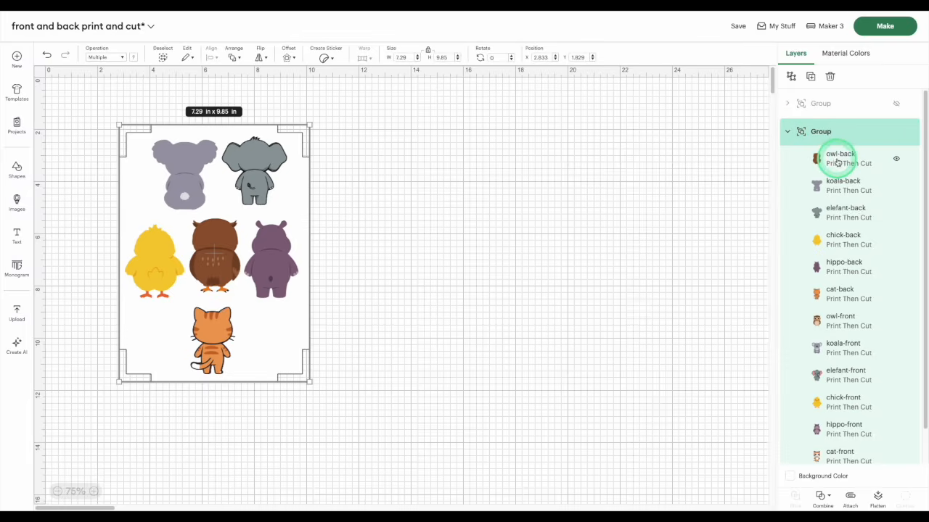
left_click(830, 77)
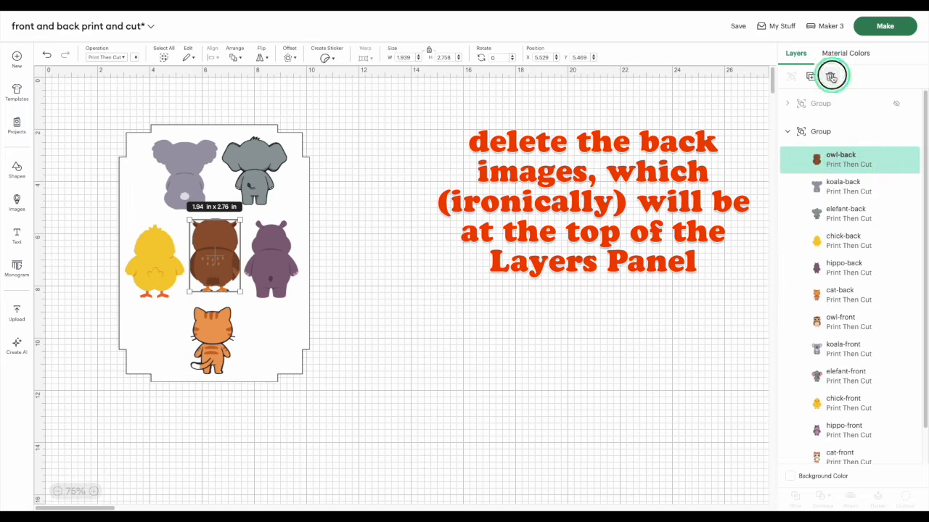
left_click(840, 156)
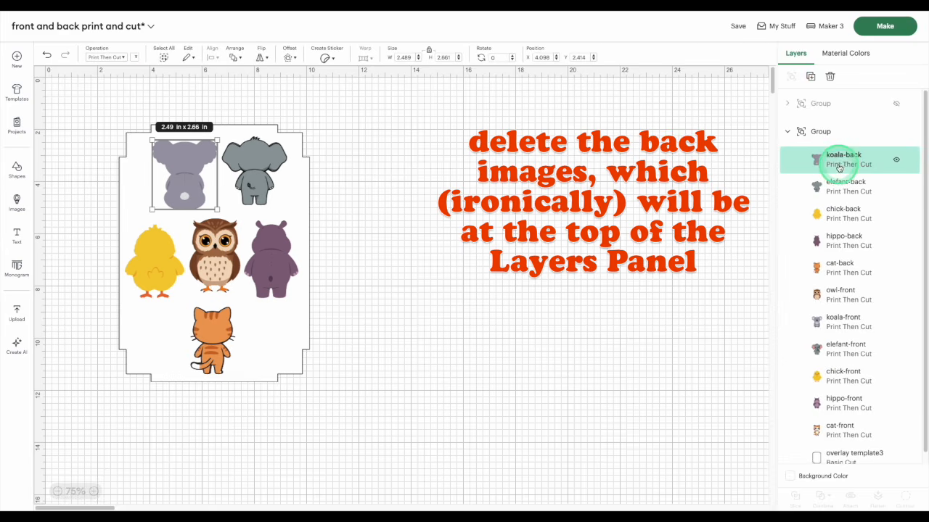
left_click(831, 77)
left_click(835, 156)
left_click(831, 77)
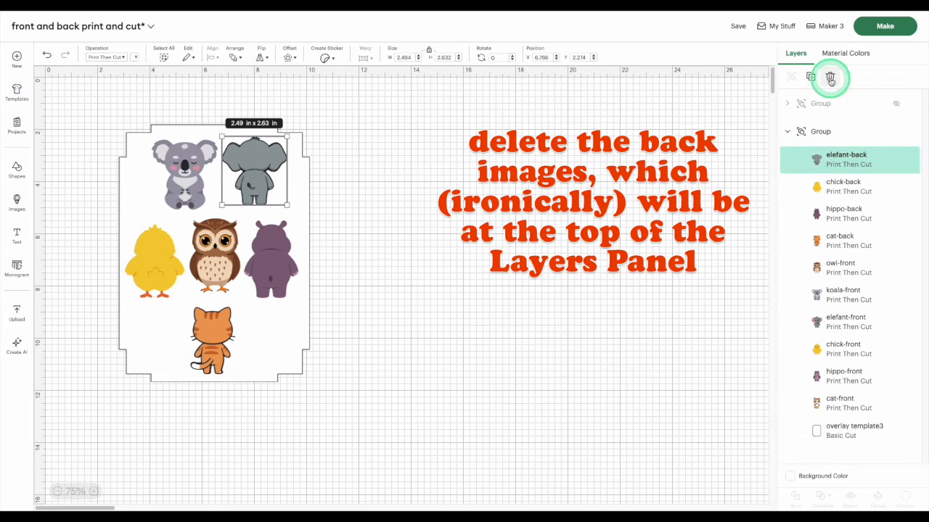
left_click(832, 156)
left_click(830, 77)
left_click(839, 156)
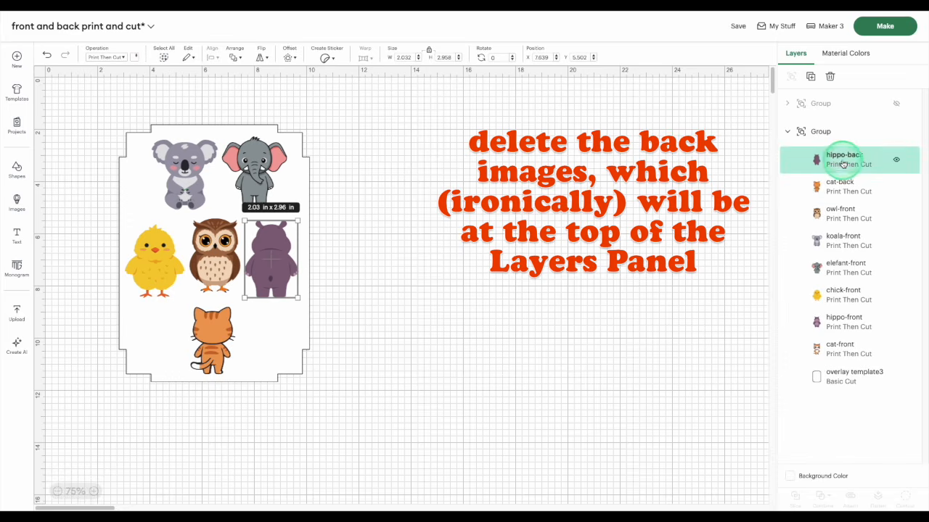
left_click(831, 77)
left_click(842, 156)
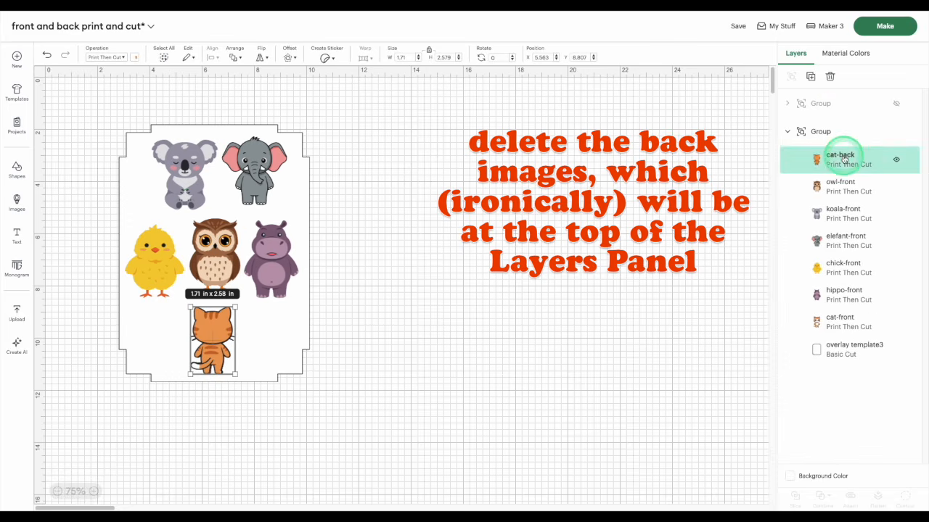
left_click(830, 77)
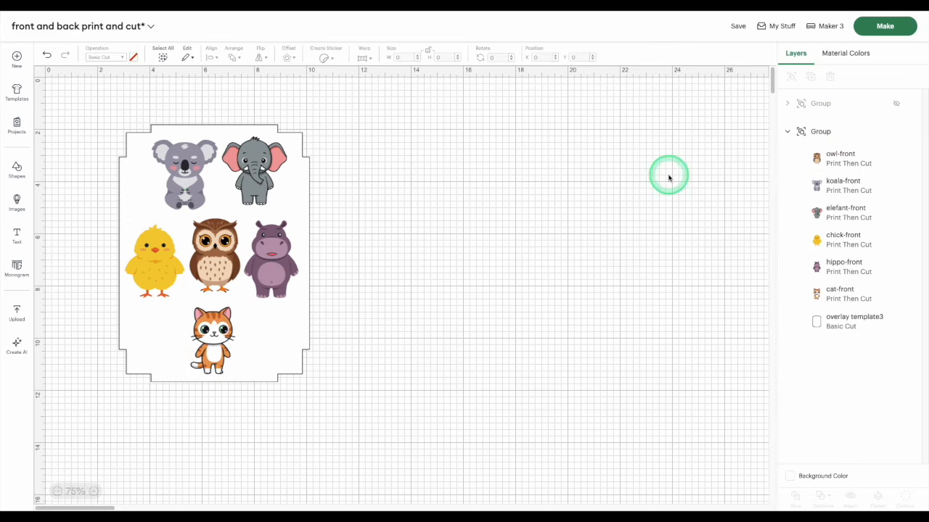
Attach the front images to their overlay template and set the template's operation to Pen
left_click_drag(96, 111, 369, 408)
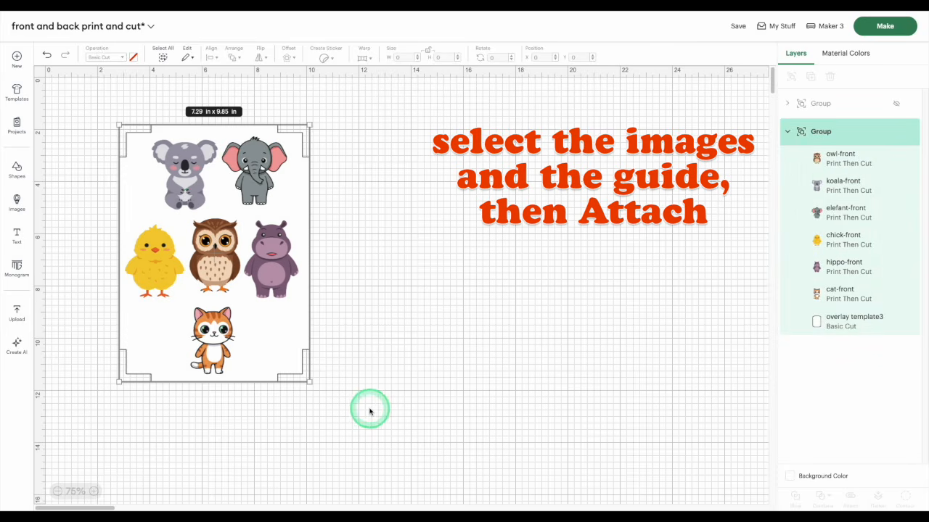
left_click(850, 499)
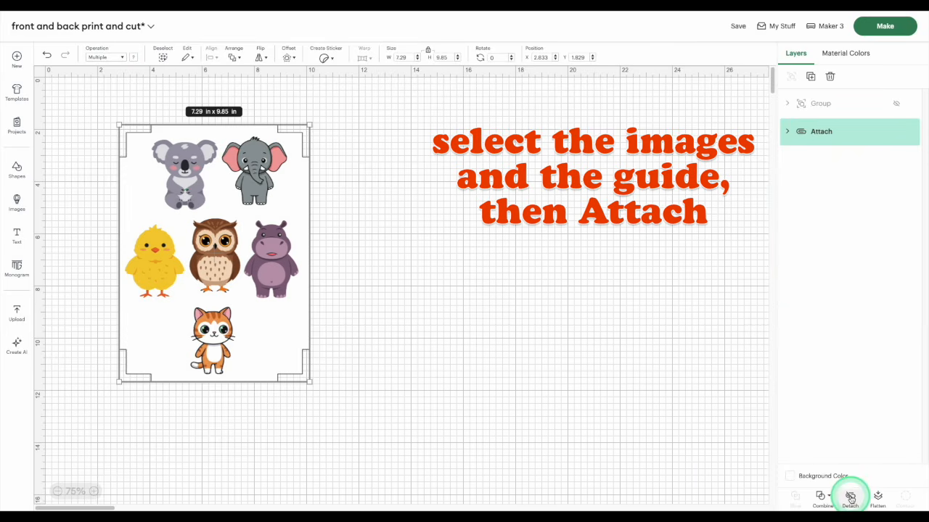
left_click(853, 348)
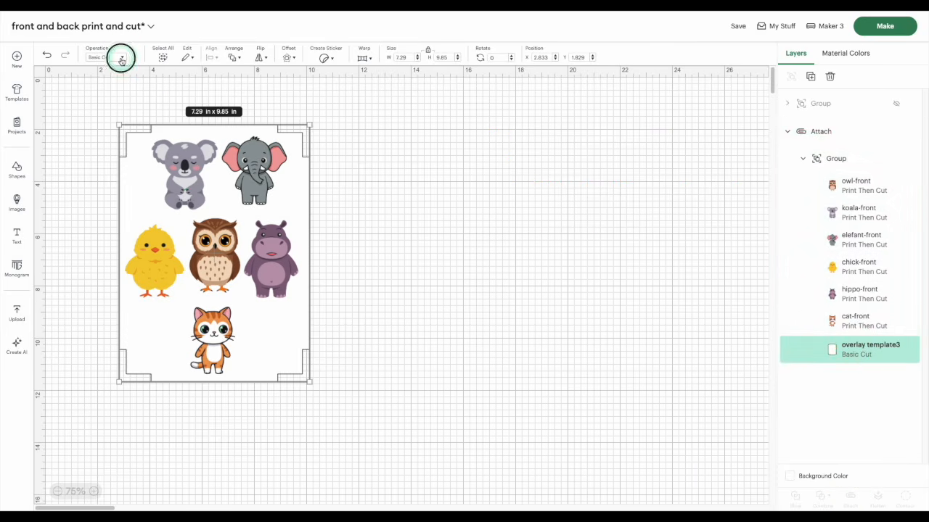
left_click(121, 60)
left_click(125, 174)
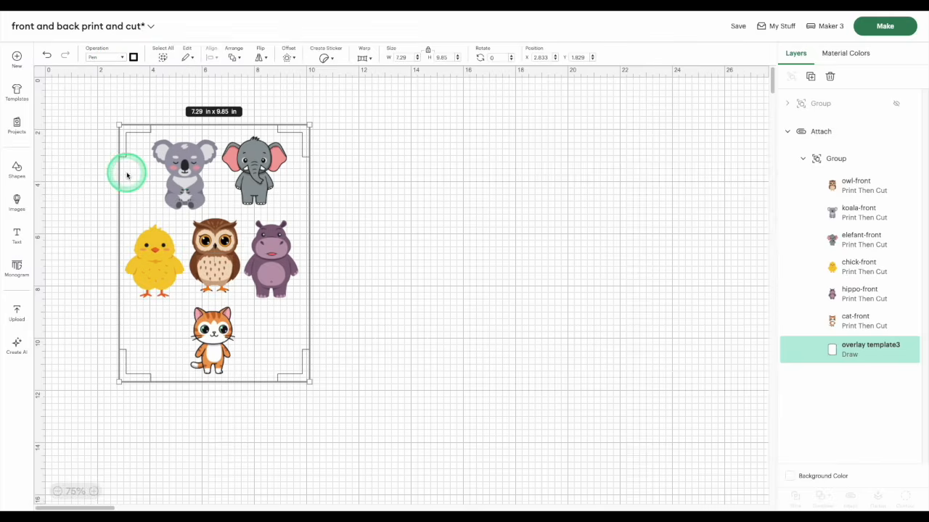
left_click(311, 281)
Unhide the duplicate group and delete its six front images: owl, koala, elephant, chick, hippo and cat
left_click(897, 105)
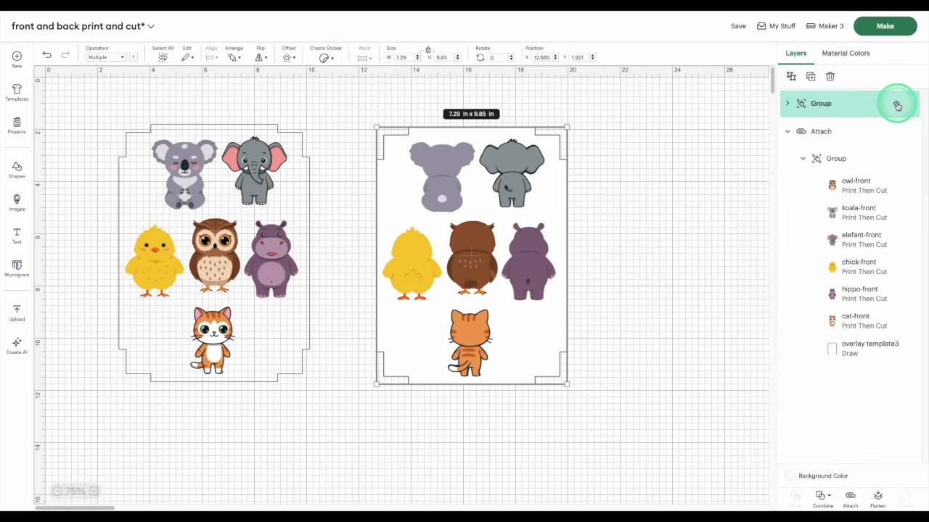
left_click(805, 132)
left_click(787, 103)
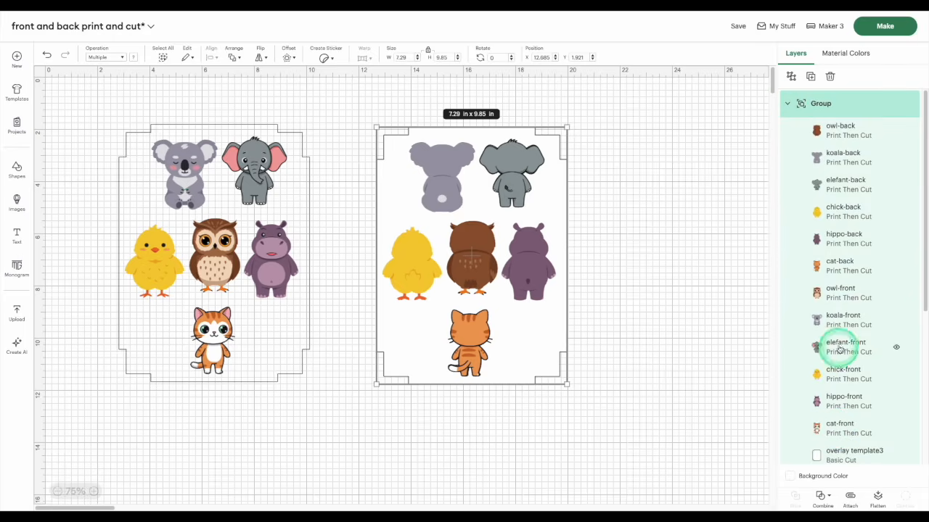
left_click(841, 293)
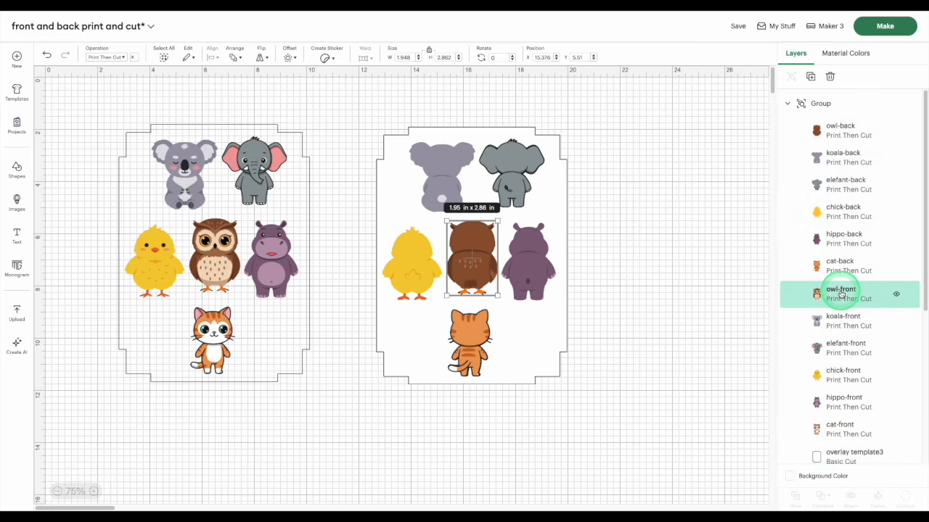
left_click(832, 78)
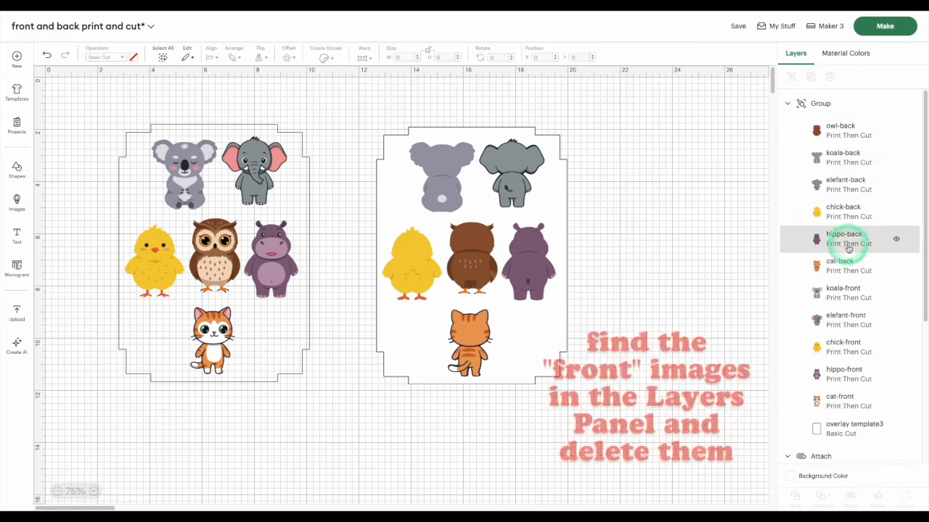
left_click(841, 293)
left_click(831, 79)
left_click(842, 293)
left_click(830, 79)
left_click(842, 293)
left_click(831, 79)
left_click(841, 293)
left_click(831, 79)
left_click(841, 293)
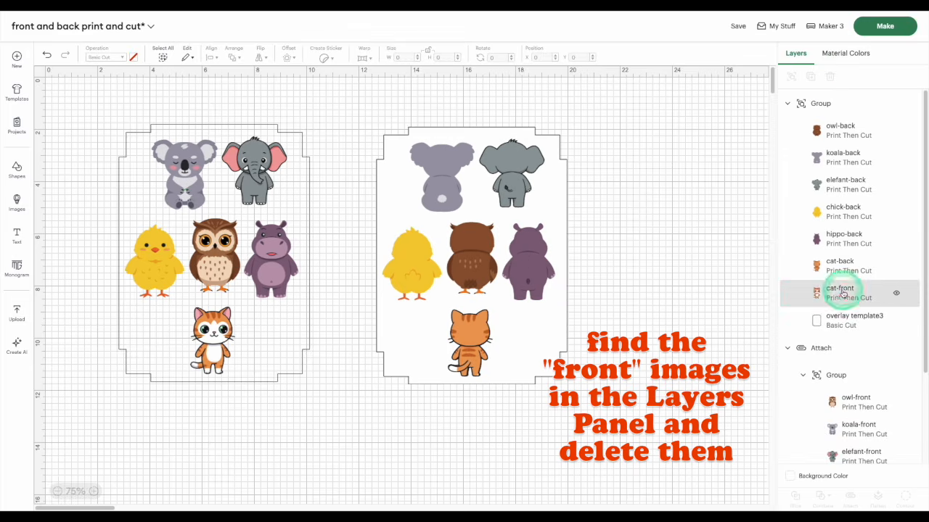
left_click(830, 78)
Attach the back images to their overlay template and set that template's operation to Pen
left_click_drag(357, 103, 611, 399)
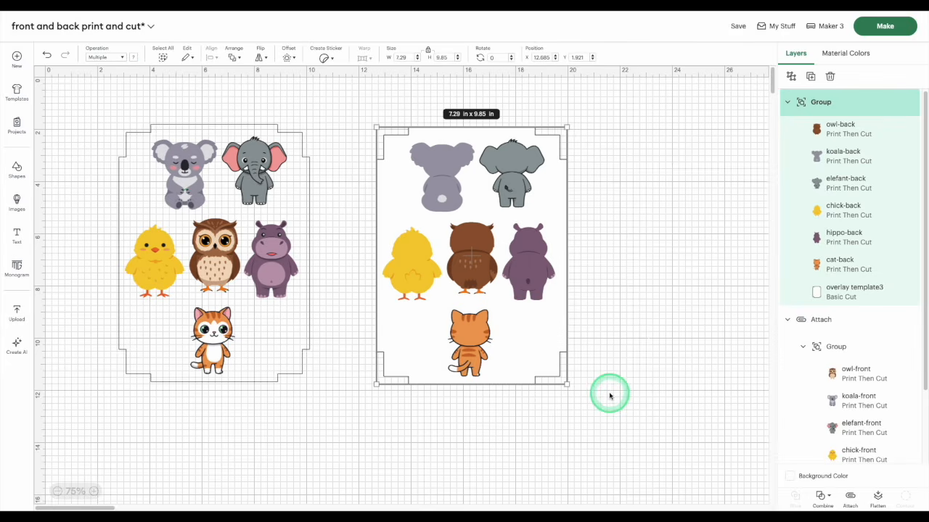
left_click(850, 498)
left_click(788, 104)
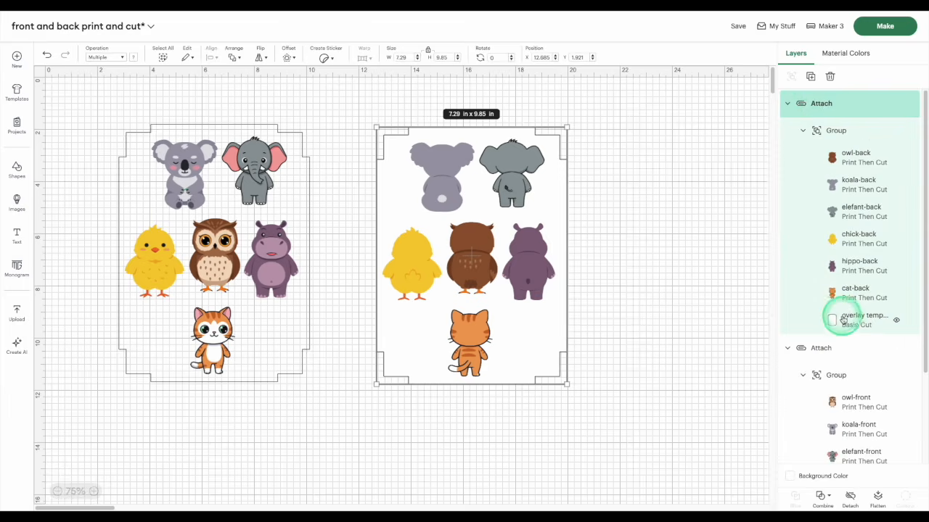
left_click(842, 319)
left_click(122, 57)
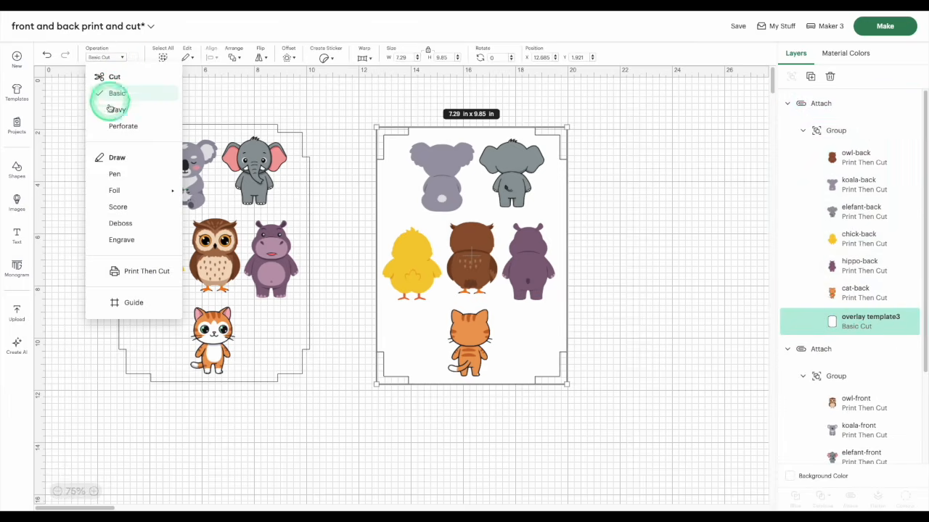
left_click(114, 175)
Flip the whole attached back-image sheet horizontally so it mirrors the front sheet
left_click(820, 103)
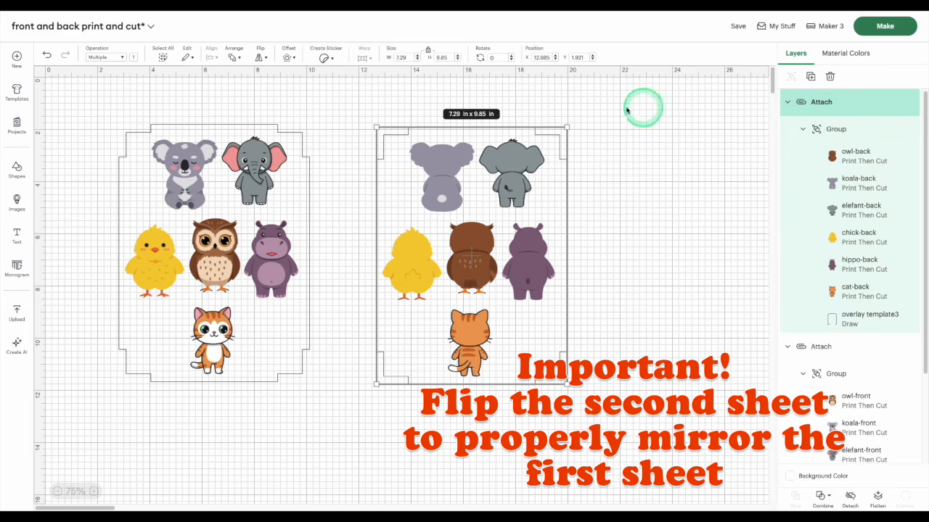
left_click(262, 58)
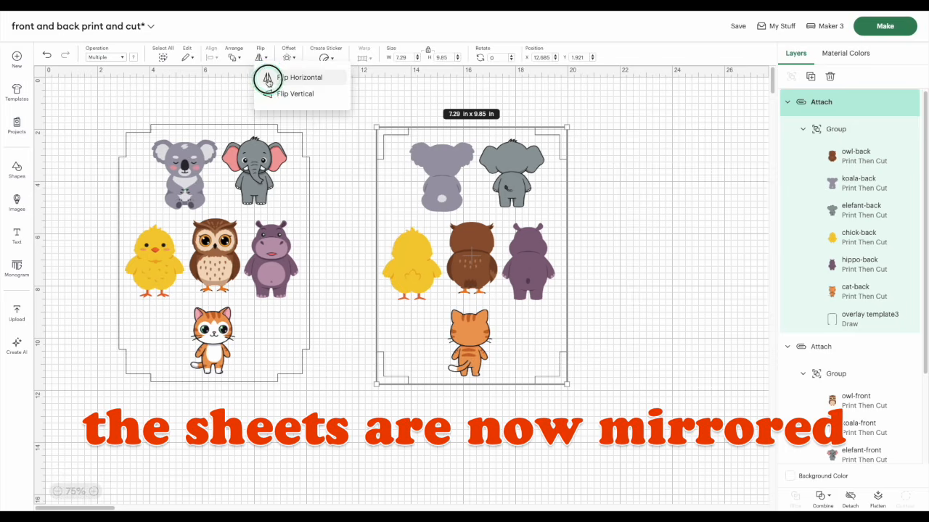
left_click(341, 122)
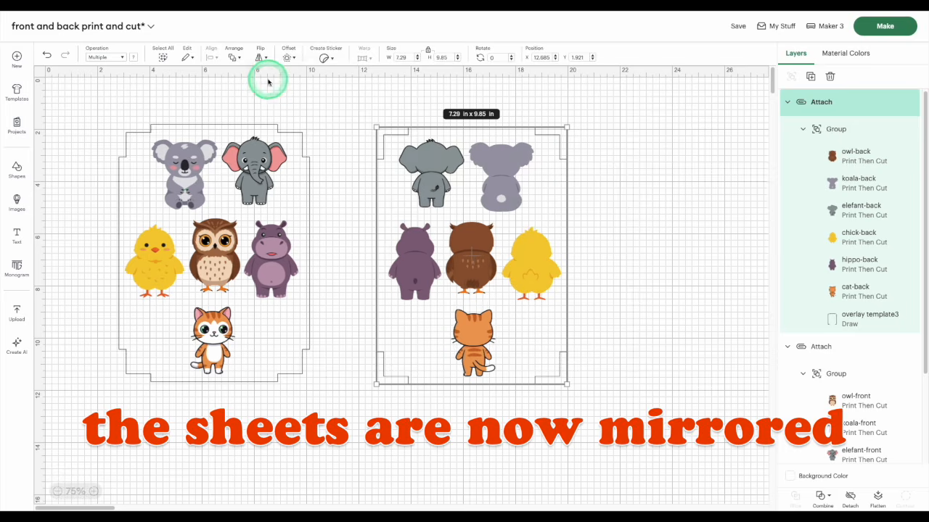
Open the mat preview for the project and check the back-image mat against the front-image mat
left_click(646, 162)
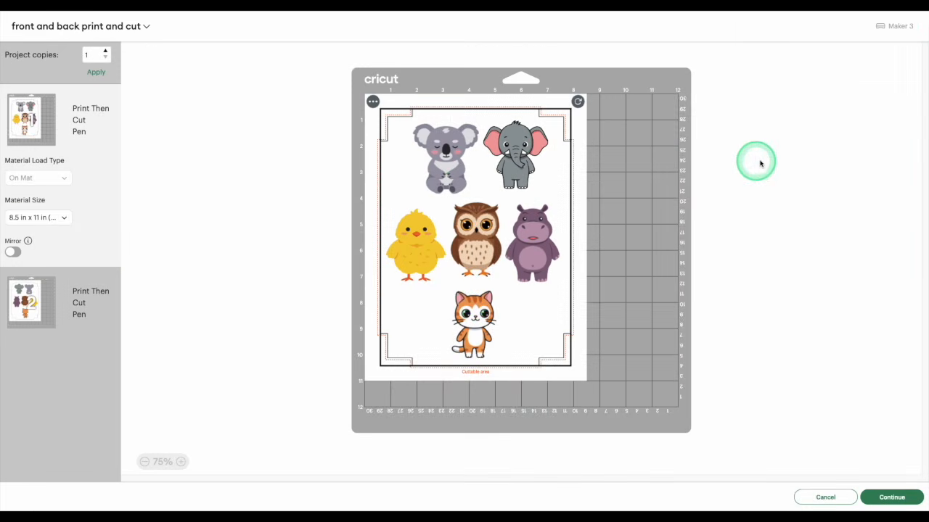
left_click(123, 289)
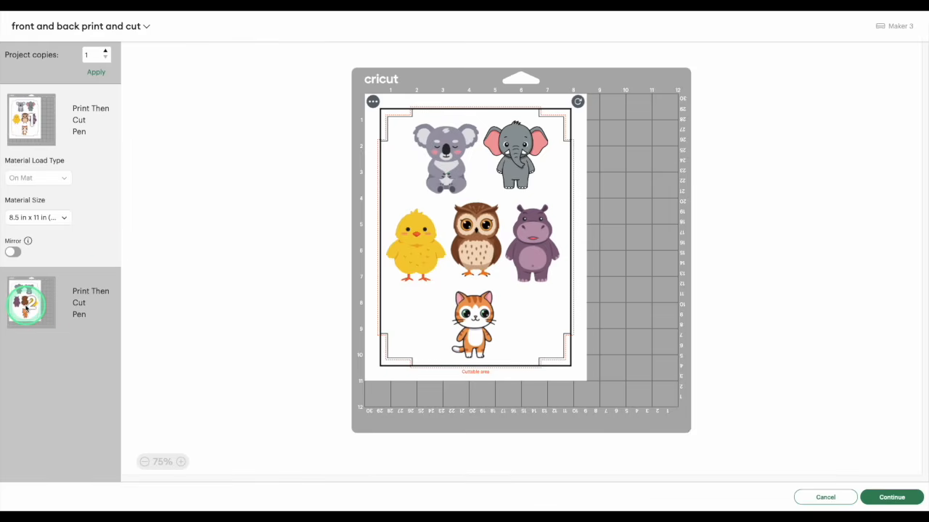
left_click(25, 306)
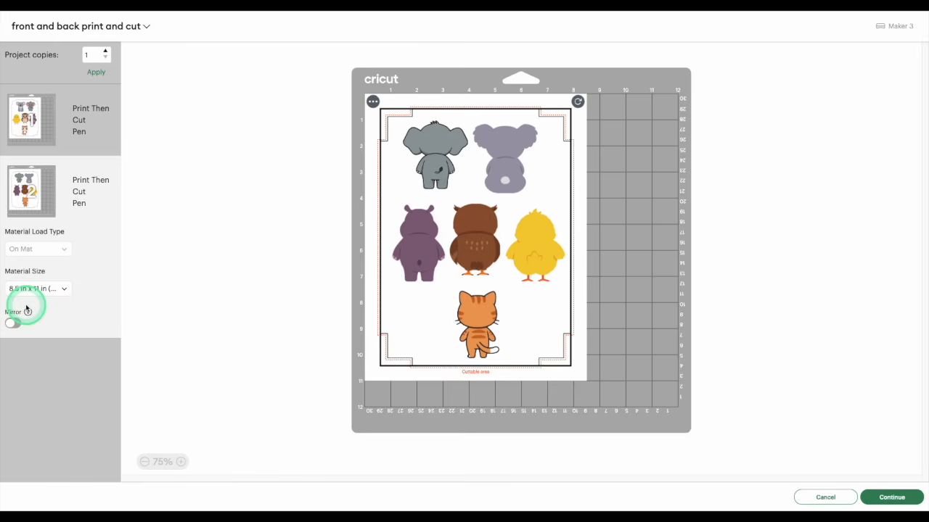
left_click(39, 161)
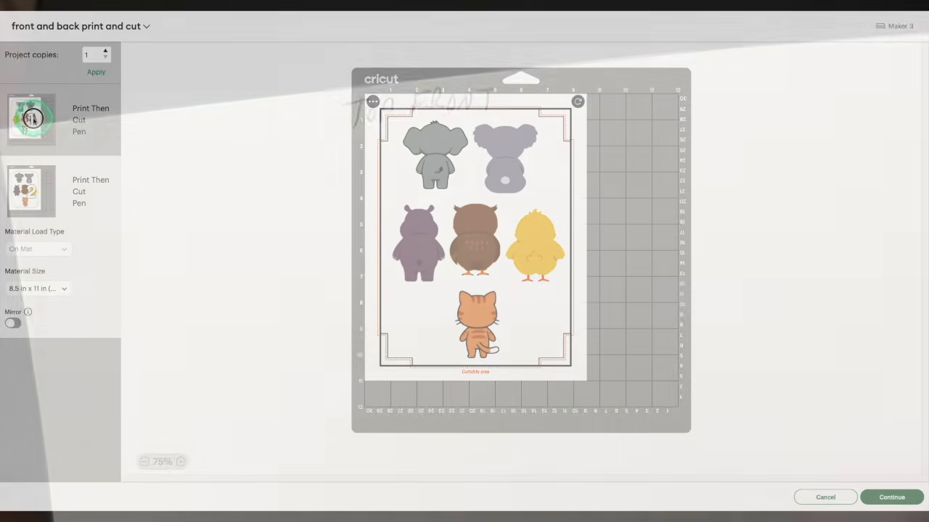